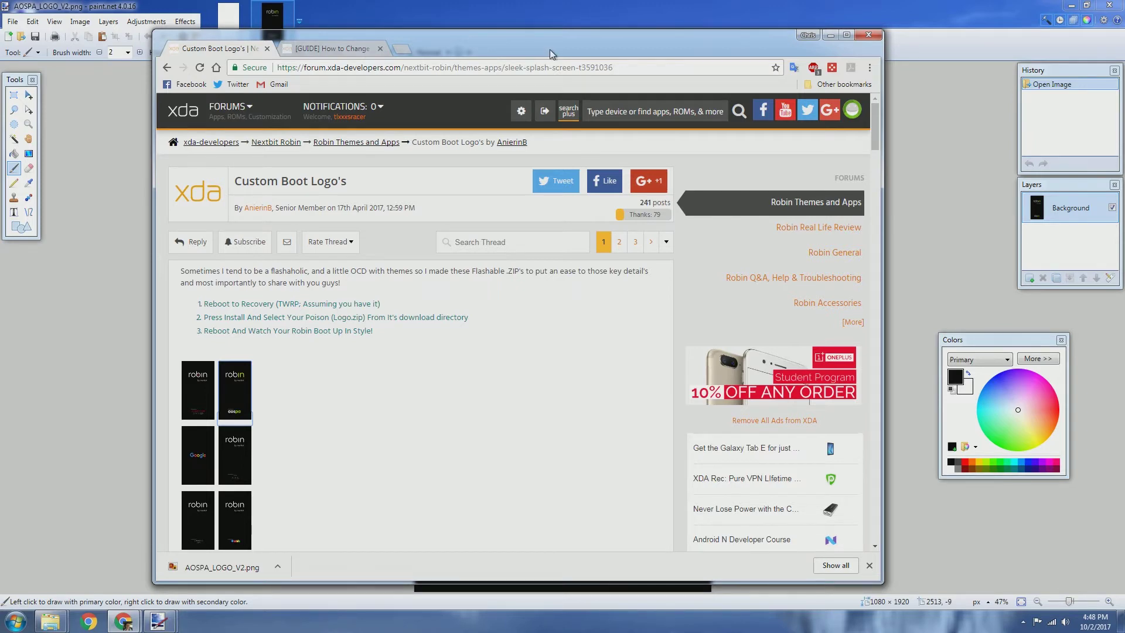
- Switch to the Chrome tab with the XDA guide 'How to Change Boot Logo' for the Nextbit Robin
click(334, 48)
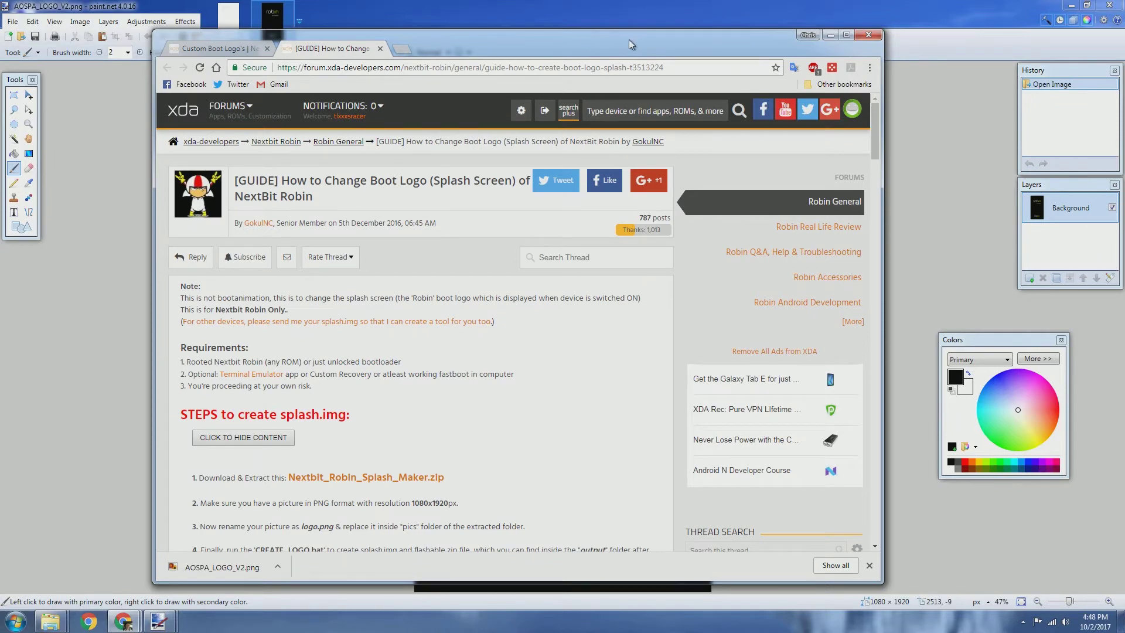
- Scroll through the guide's splash.img creation steps, then bring up the Documents library window
drag(628, 40, 637, 40)
scroll(483, 240, down, 3)
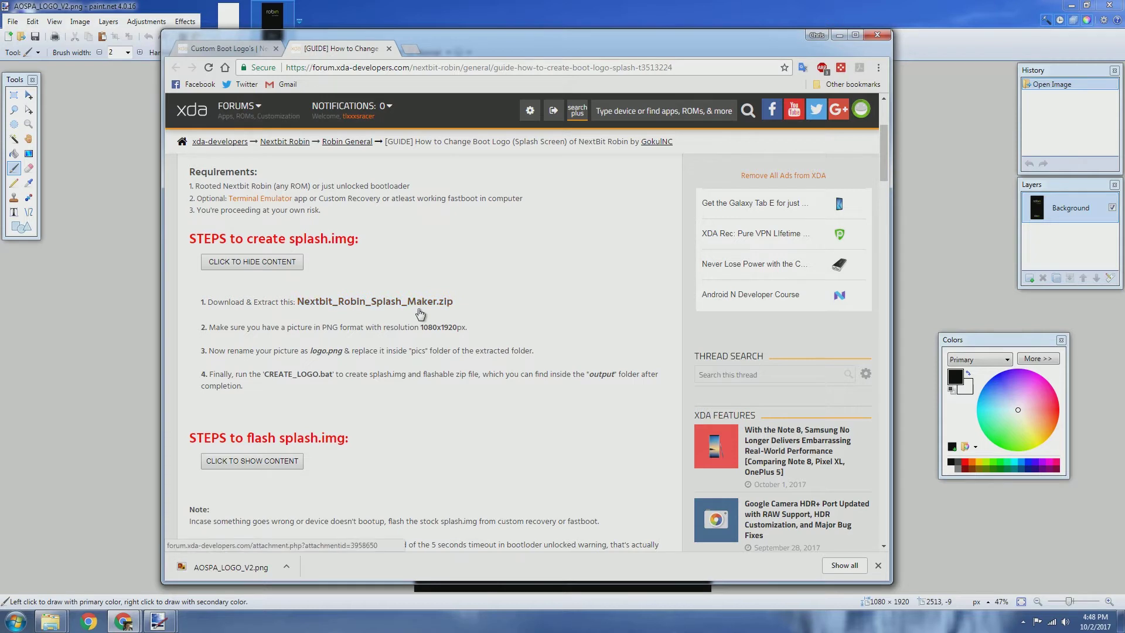
scroll(418, 324, up, 4)
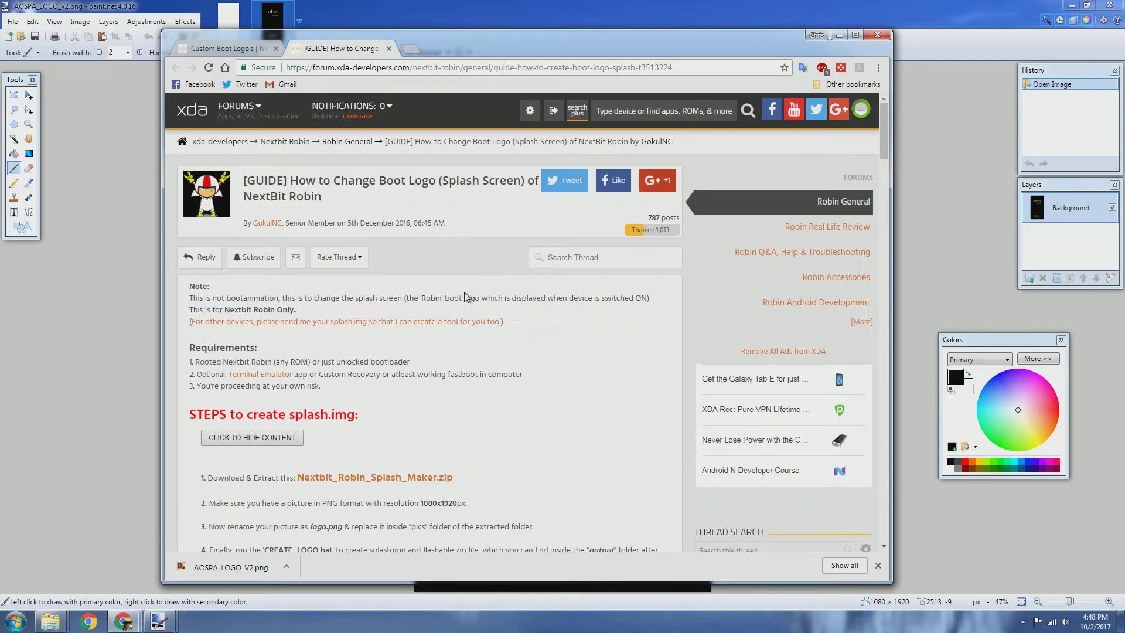
scroll(446, 327, down, 2)
scroll(410, 430, down, 1)
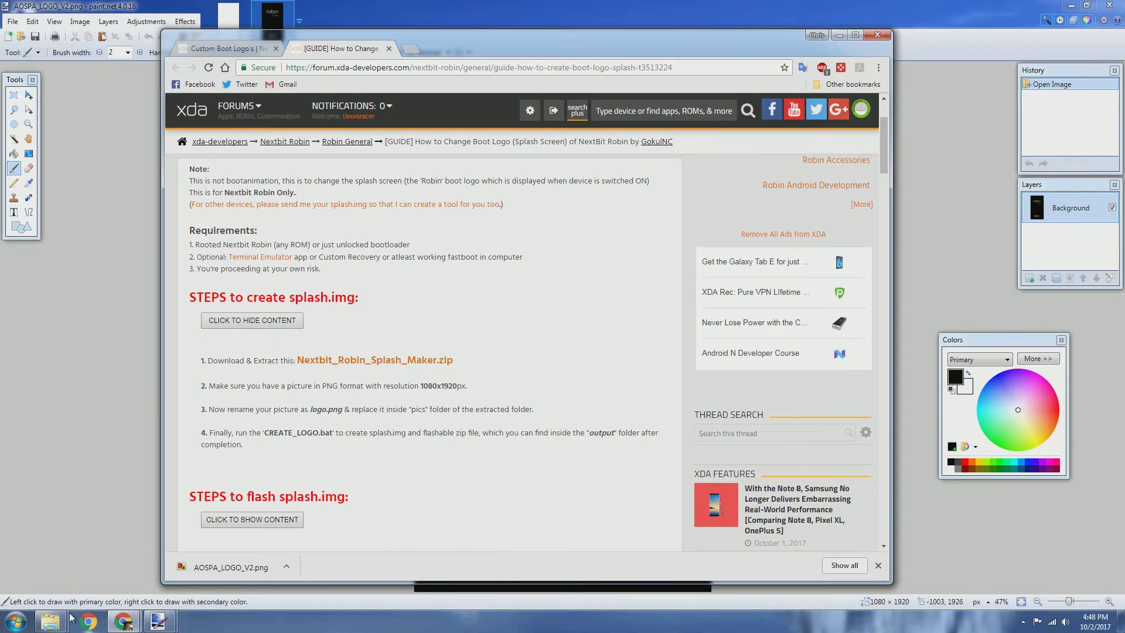
mouse_move(51, 620)
click(100, 588)
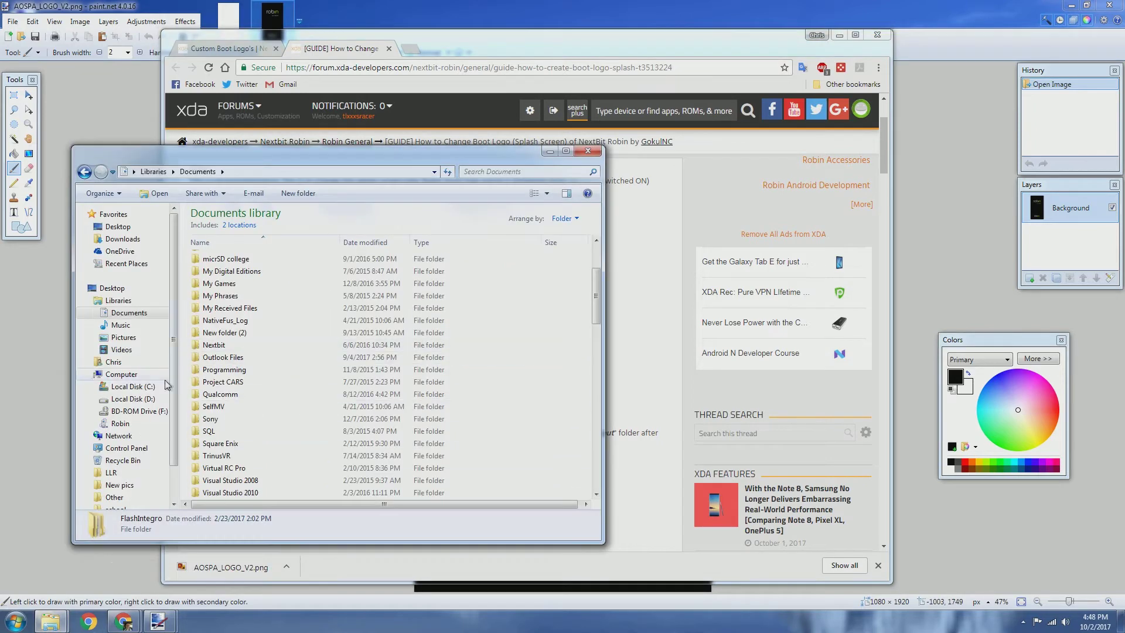
- Open C:\splashMaker\NextBit_Robin_Splash_Maker, move it right, and bring AOSPA_LOGO_V2.png in paint.net forward
click(133, 386)
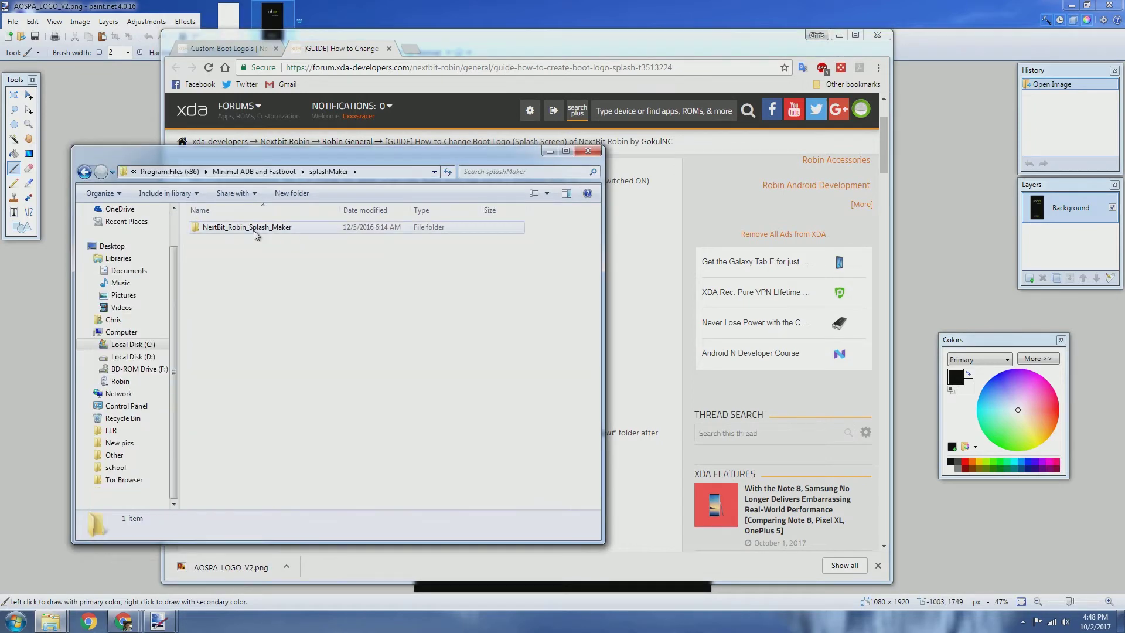
double_click(255, 231)
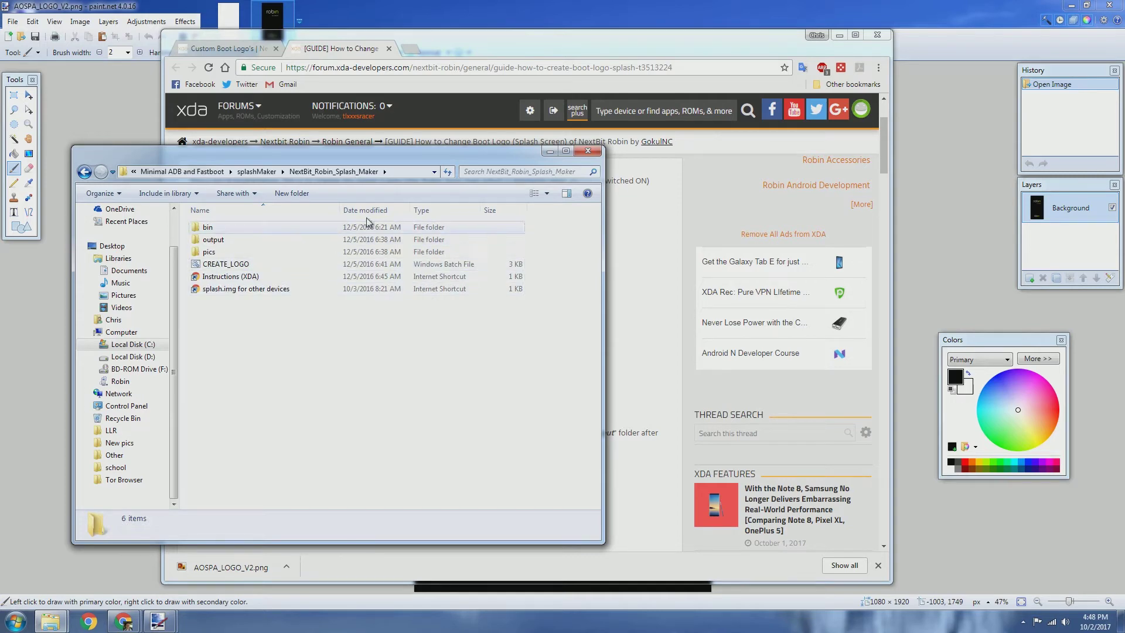
drag(413, 151, 930, 122)
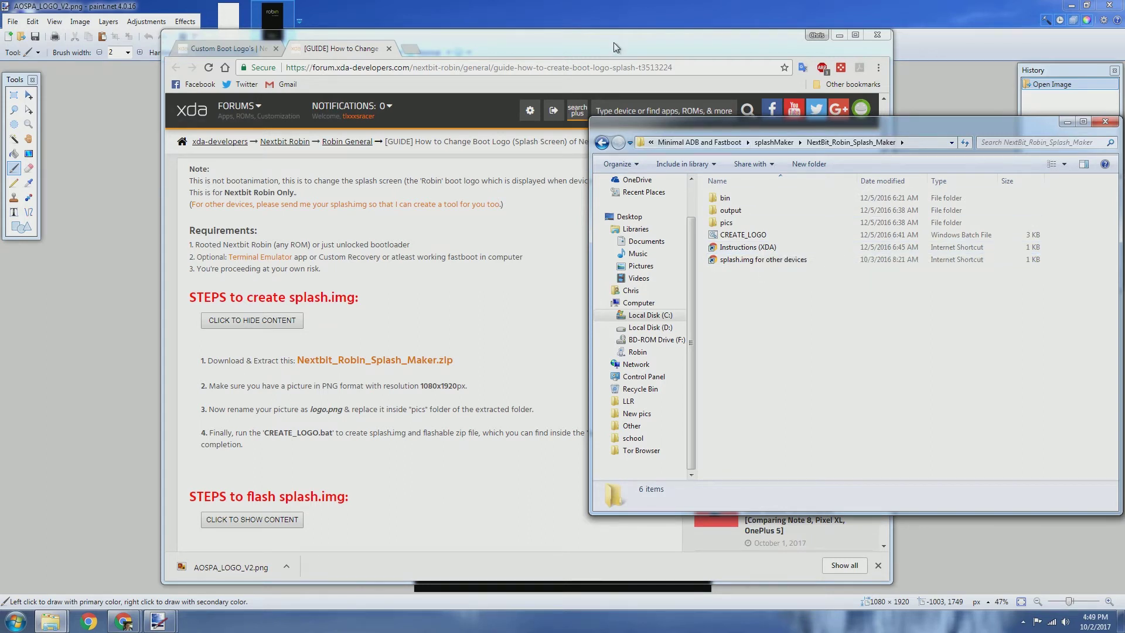
click(580, 19)
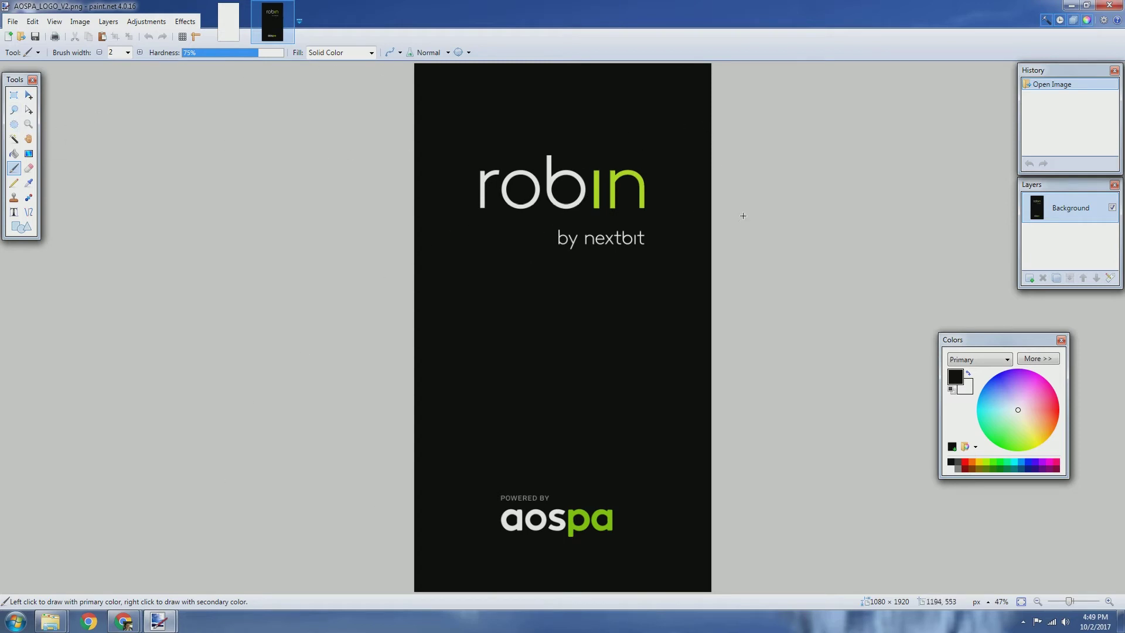
- Paint-bucket the 'in' of robin and 'pa' of aospa in blue, then choose File > Save As
click(14, 154)
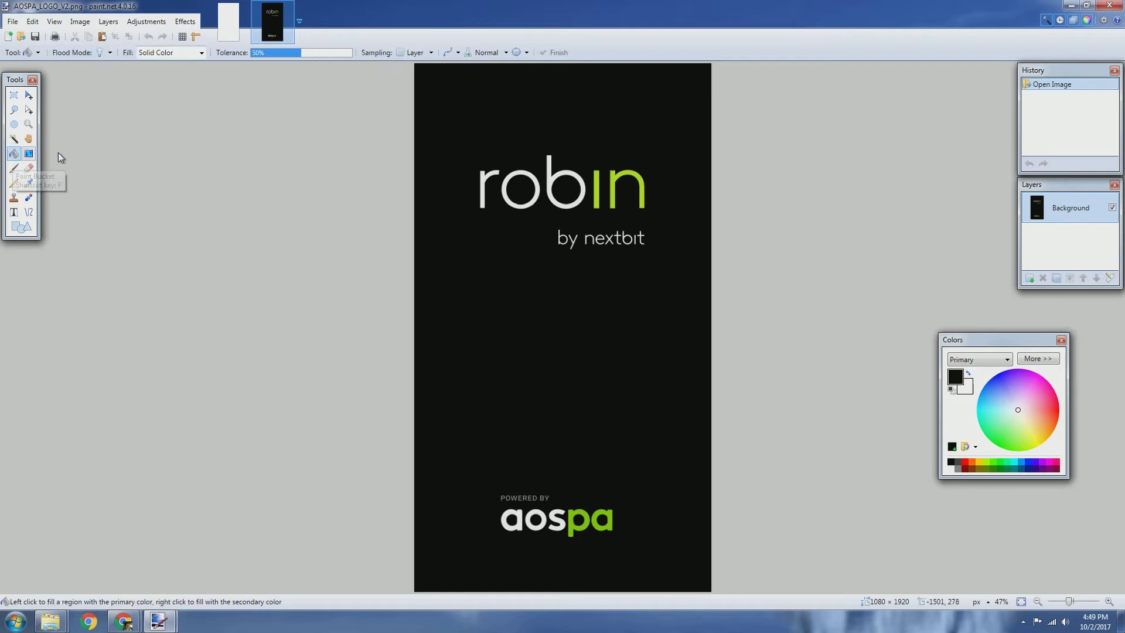
click(997, 376)
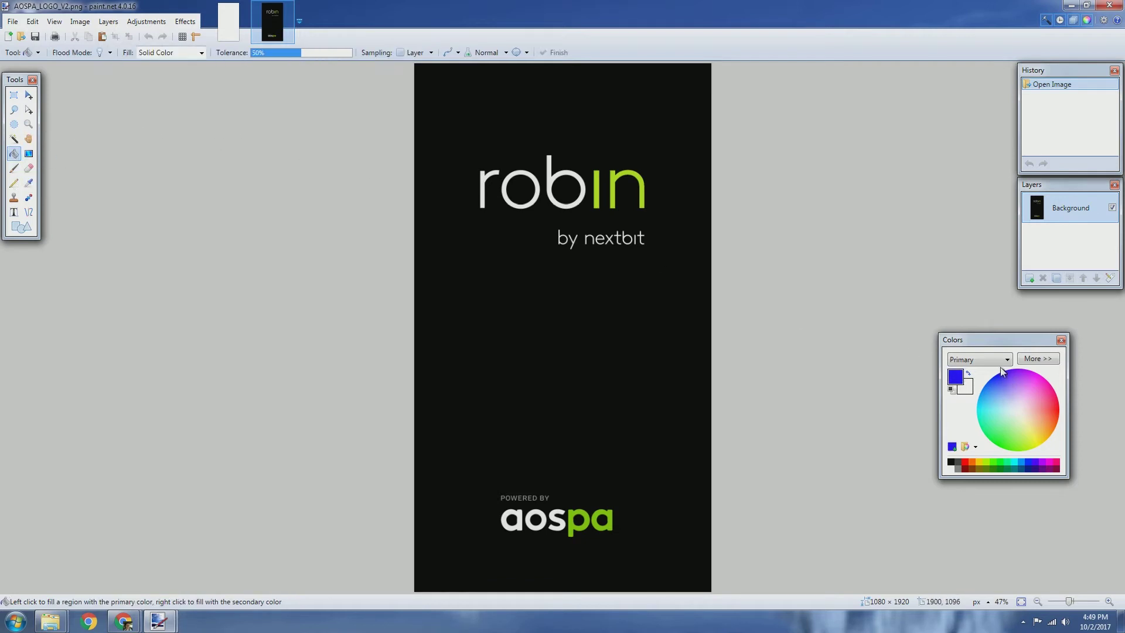
click(630, 171)
click(595, 174)
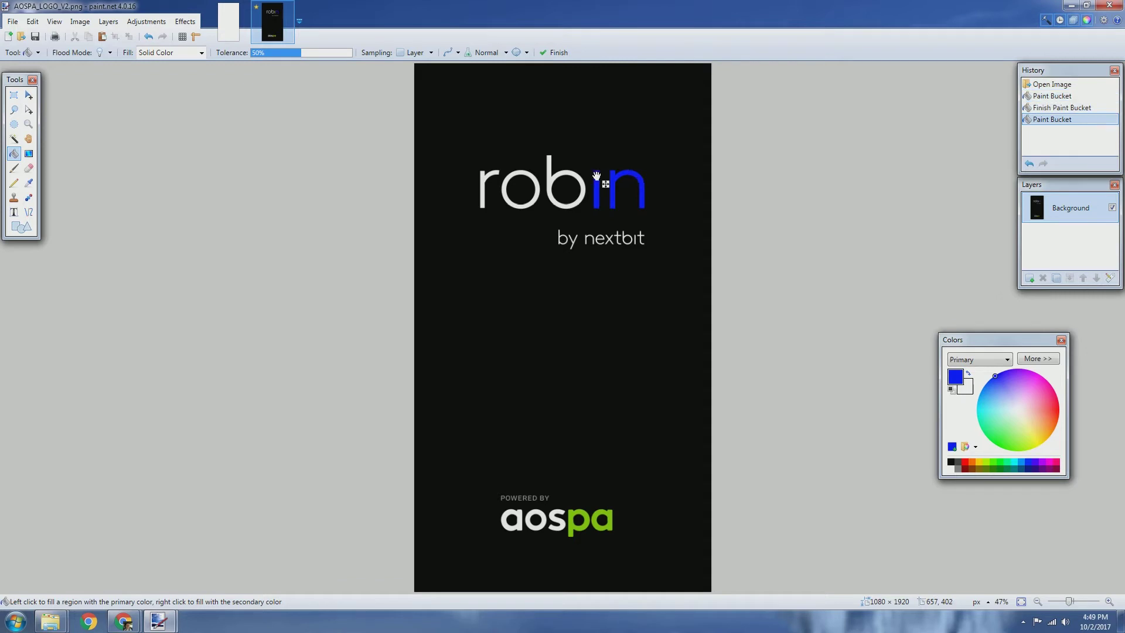
click(596, 514)
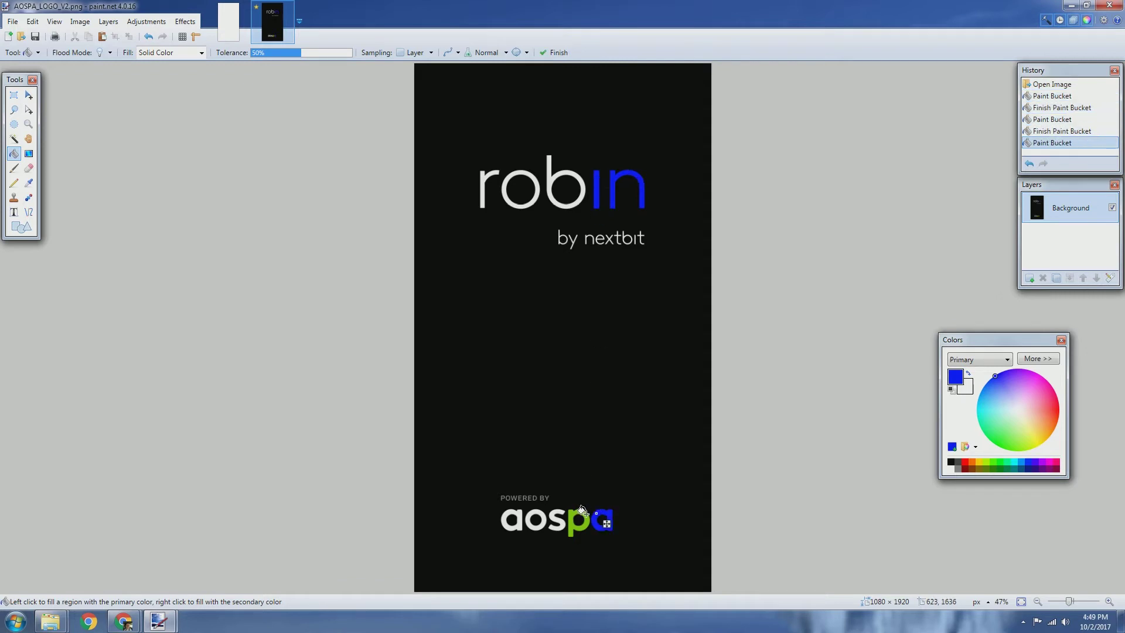
click(582, 514)
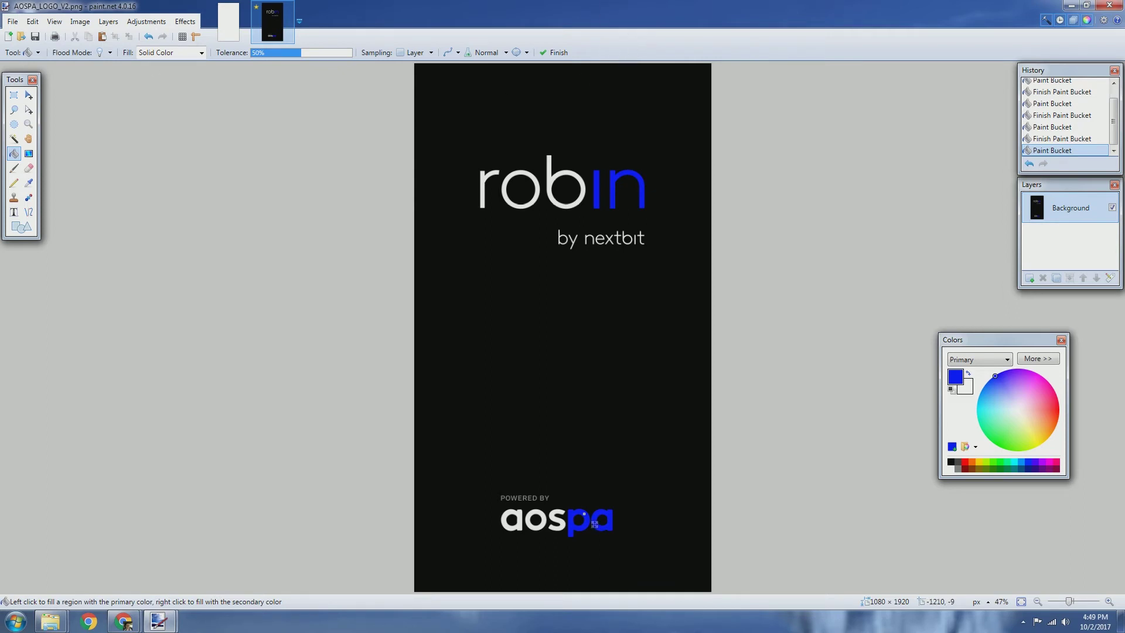
click(12, 21)
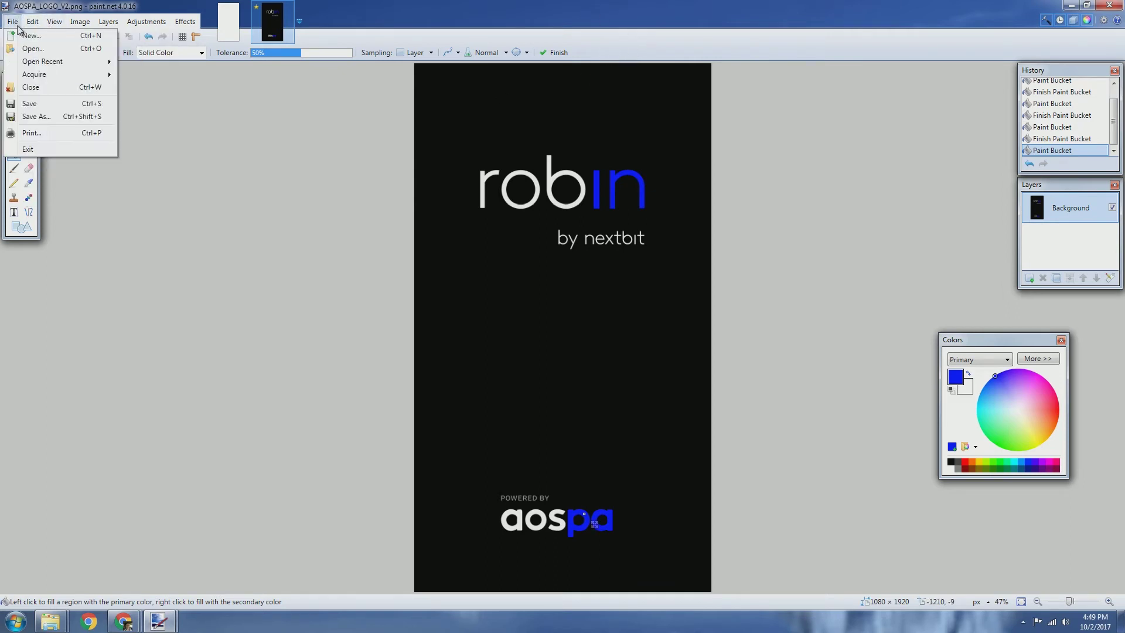
click(36, 116)
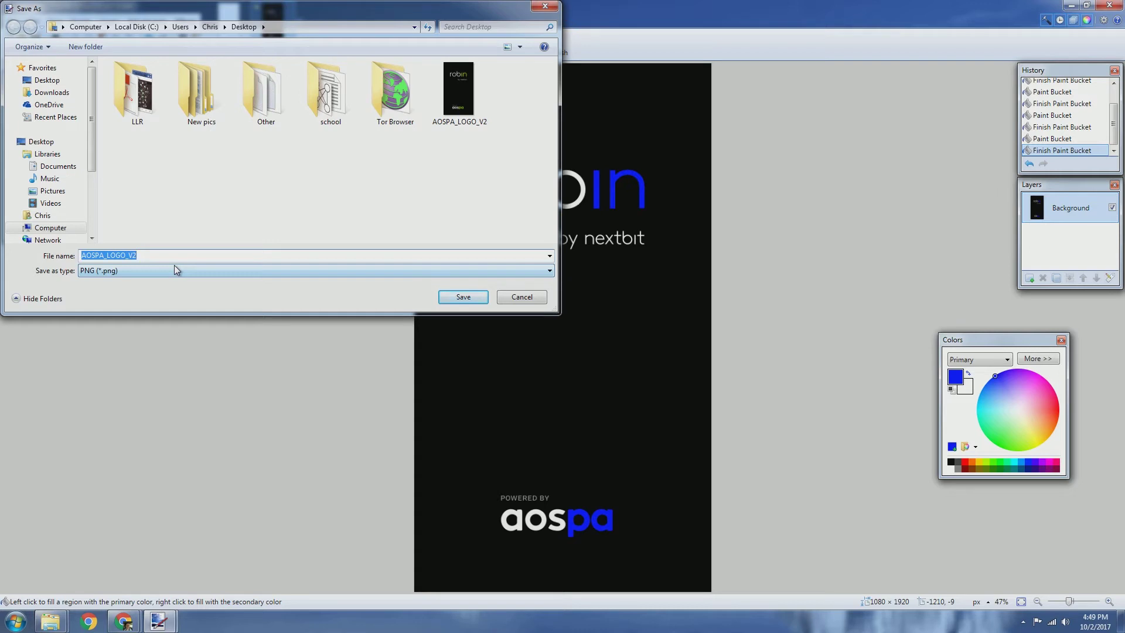
- Save the image as AOSPA2blue.png and open the Instructions (XDA) shortcut
key(BackSpace)
text(AOSPA2blue)
key(Return)
key(Return)
key(alt+Tab)
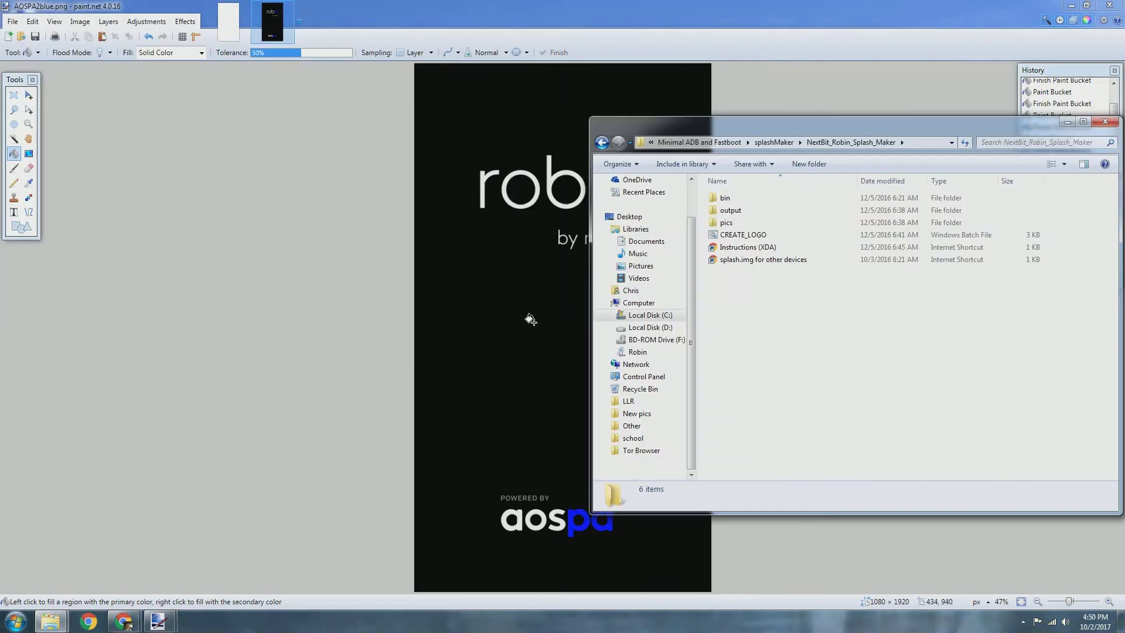
double_click(763, 249)
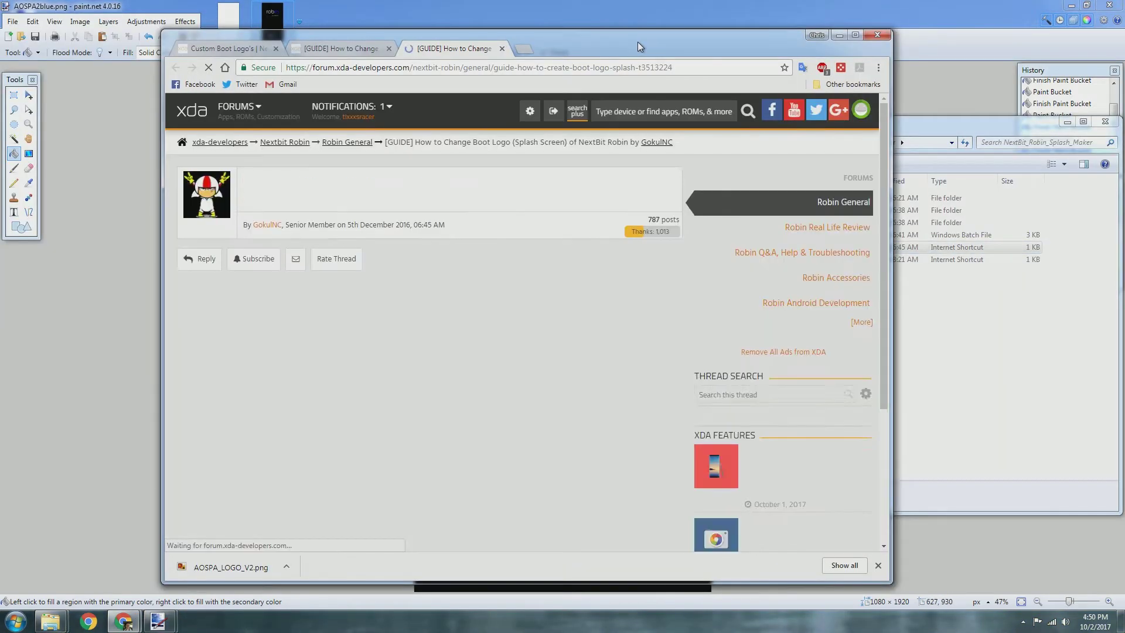
- Scroll the XDA guide and expand its steps for creating splash.img
drag(637, 41, 571, 36)
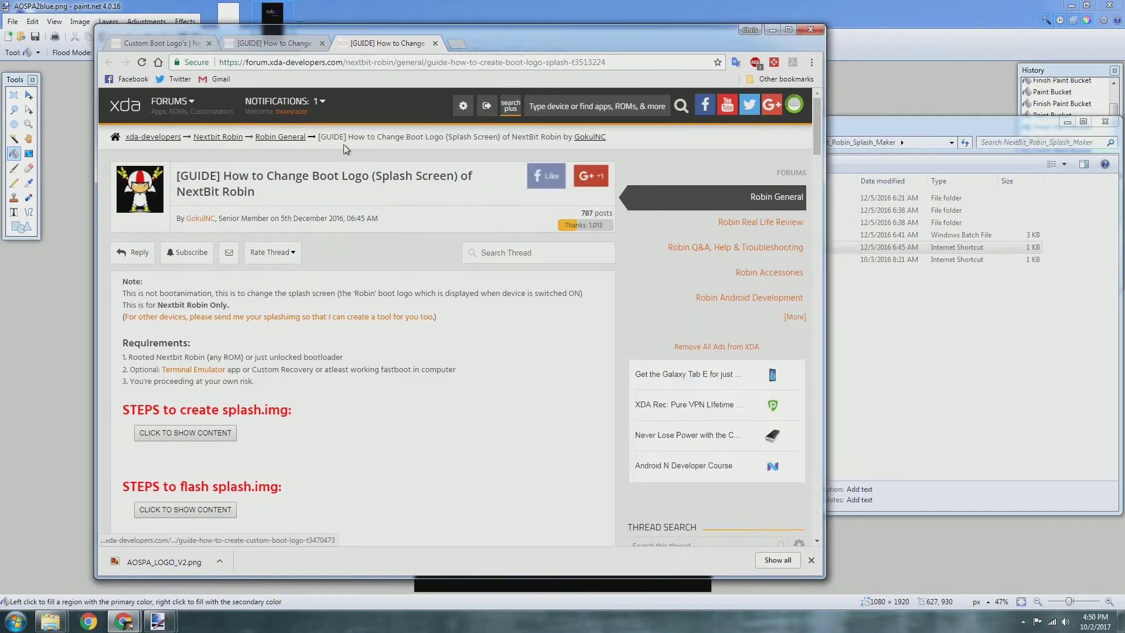
scroll(296, 329, down, 2)
scroll(295, 322, down, 1)
scroll(287, 210, up, 2)
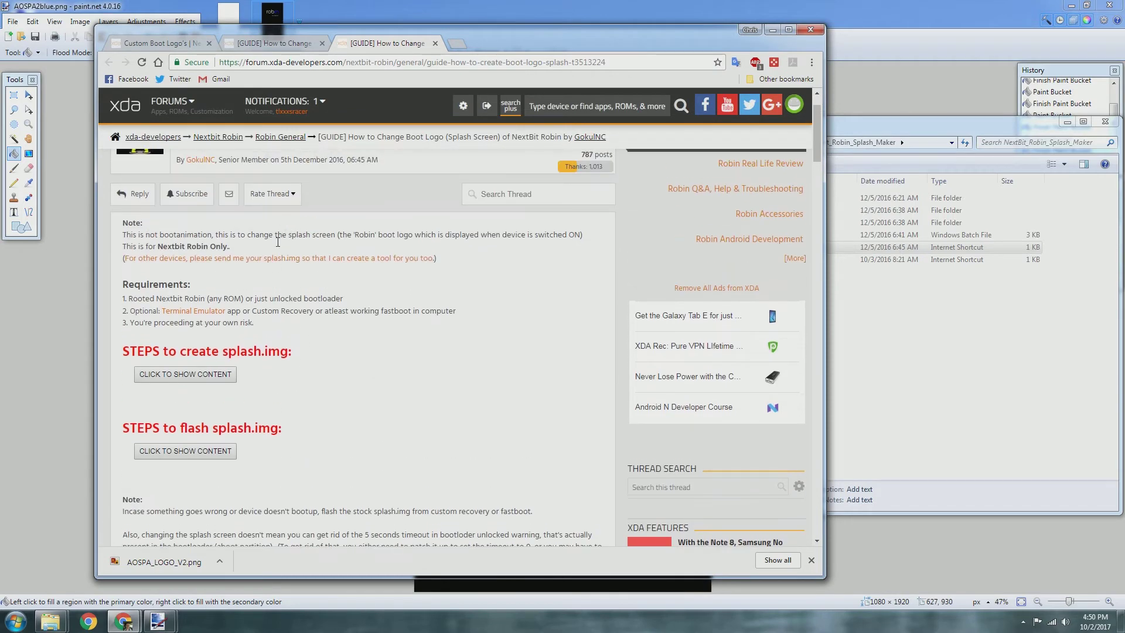
scroll(254, 333, down, 3)
scroll(240, 379, up, 3)
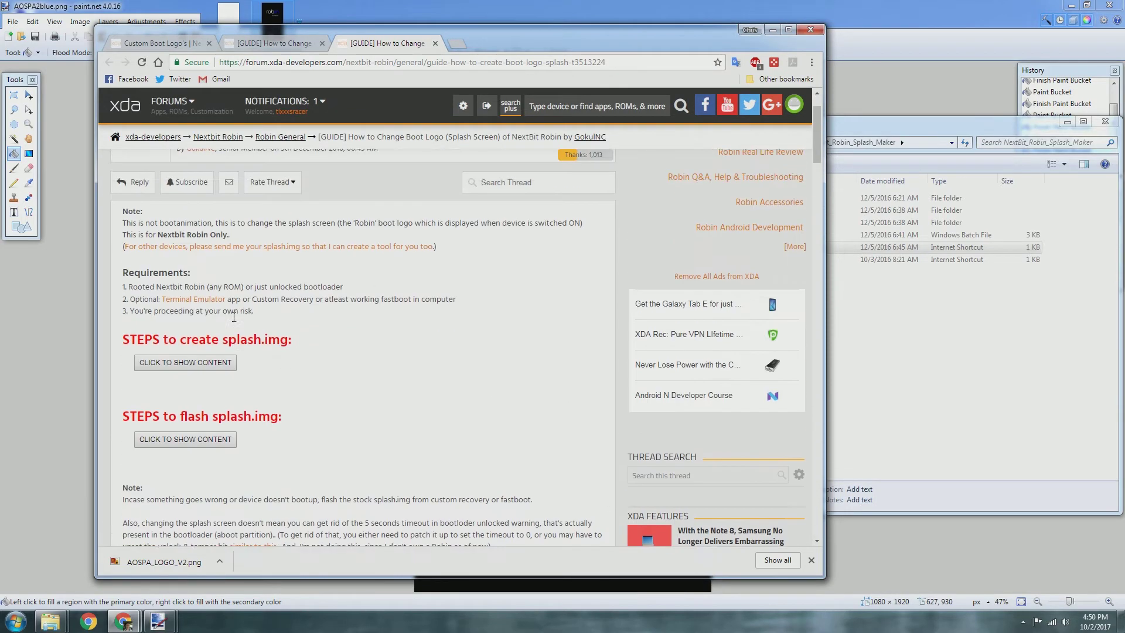
click(220, 375)
scroll(319, 351, down, 1)
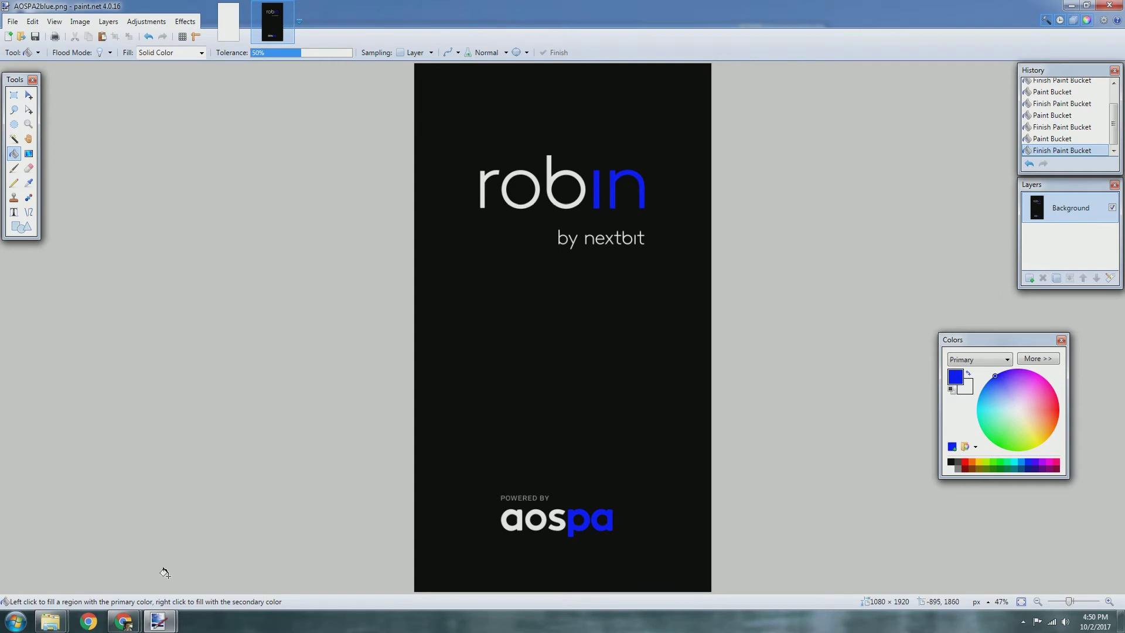
- Check the guide's step about renaming to logo.png, then bring up the pics folder window
mouse_move(133, 625)
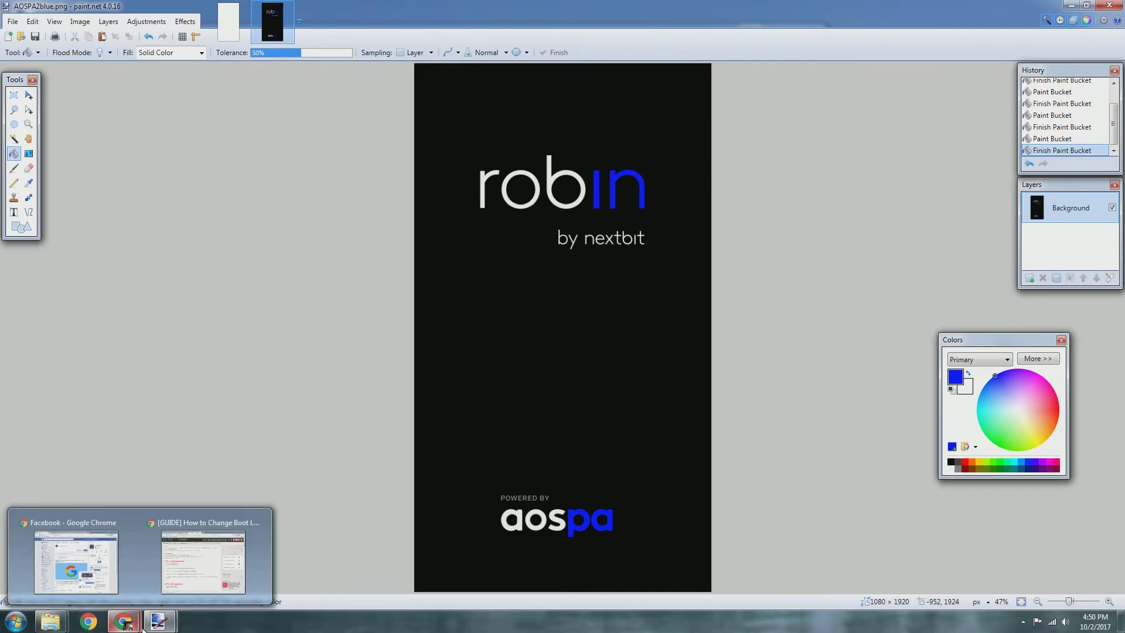
click(178, 571)
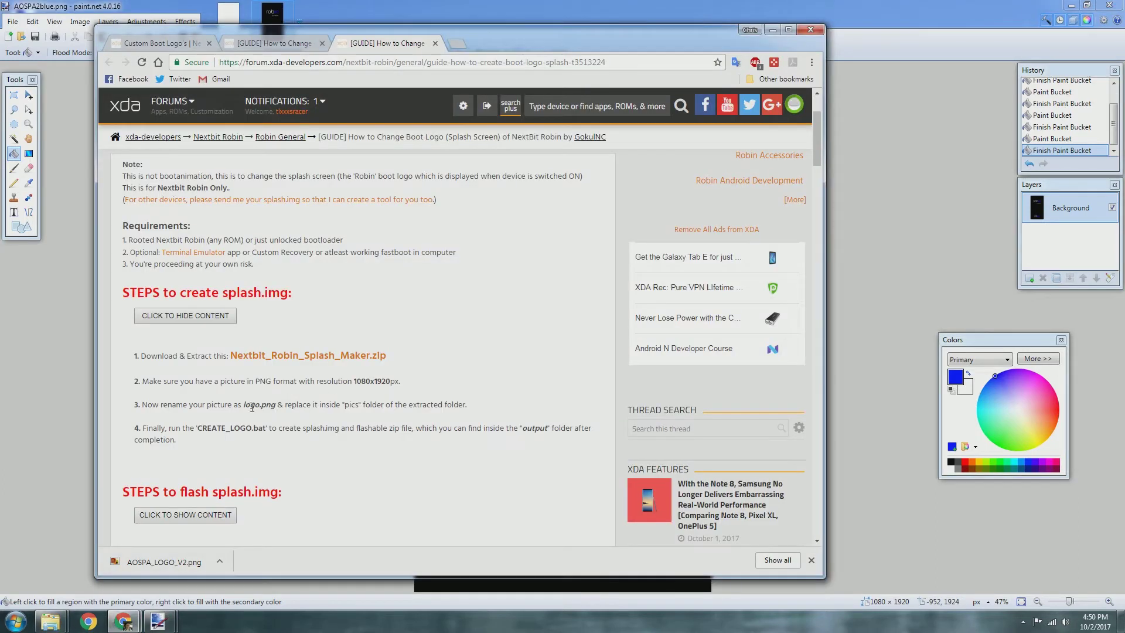
drag(252, 406, 327, 403)
click(233, 403)
mouse_move(51, 621)
click(76, 557)
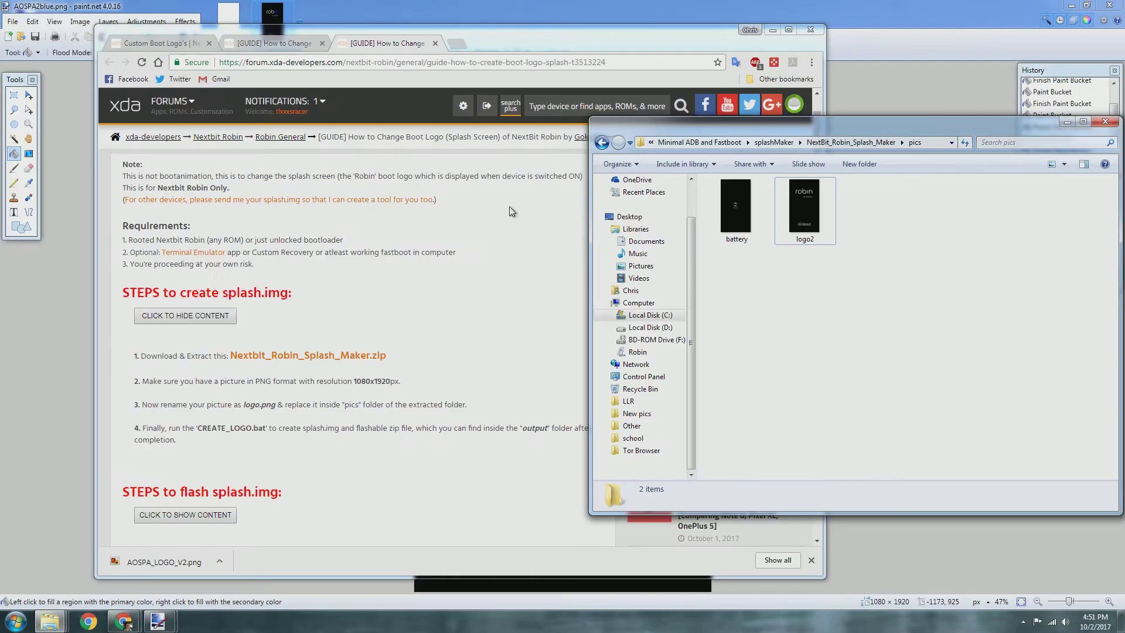
- Move logo.png from the Desktop into pics, then run CREATE_LOGO.bat from the splash maker folder
click(673, 36)
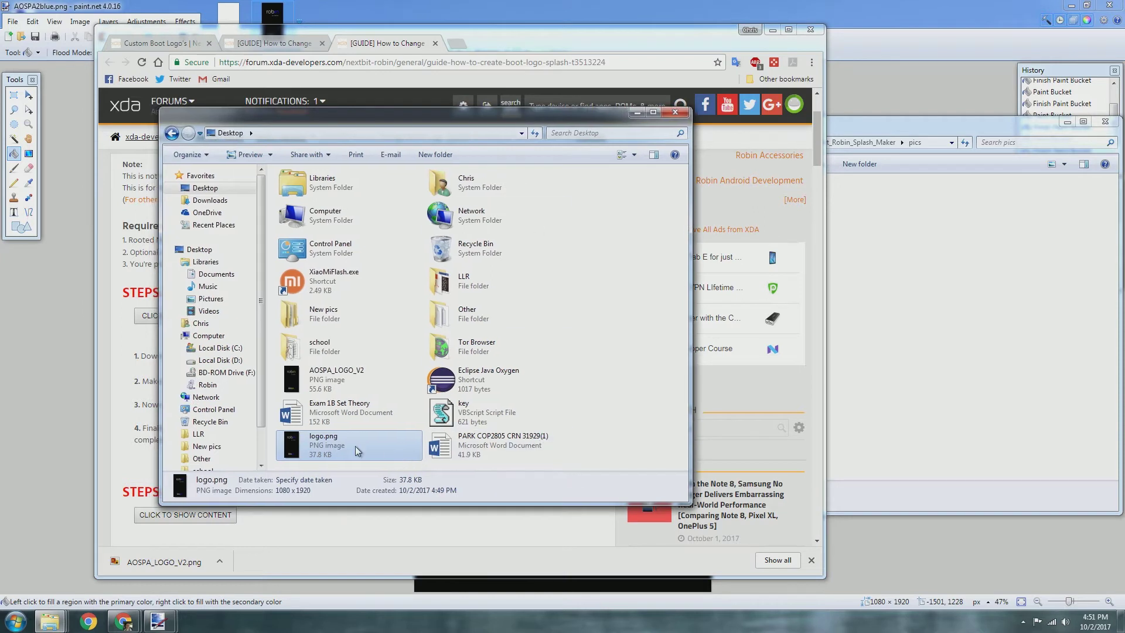
drag(344, 449, 978, 334)
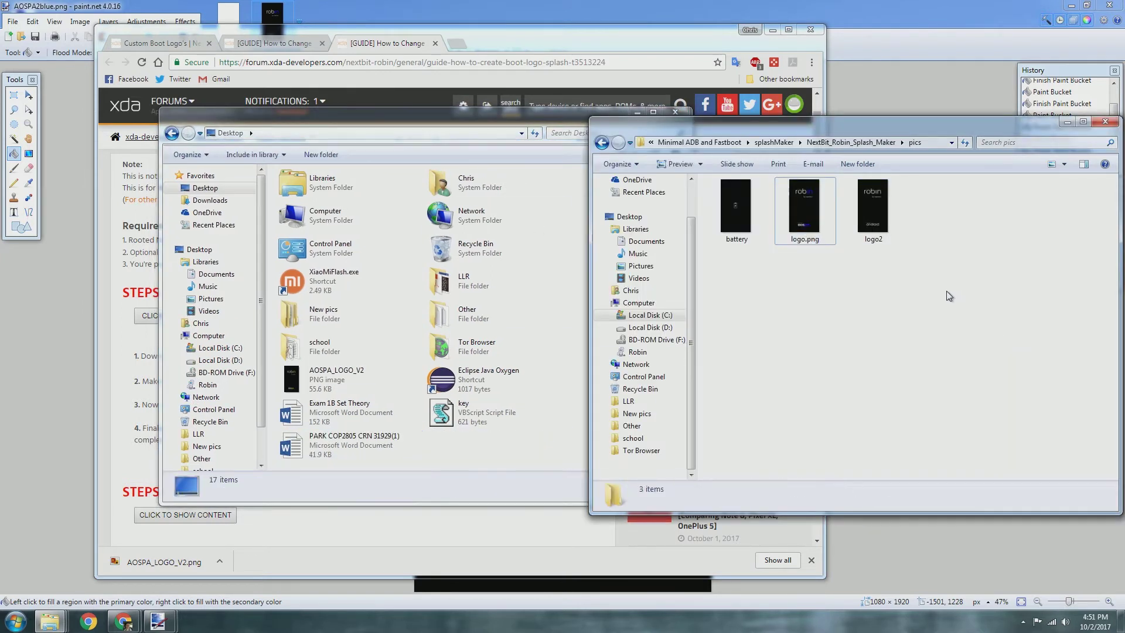
click(602, 142)
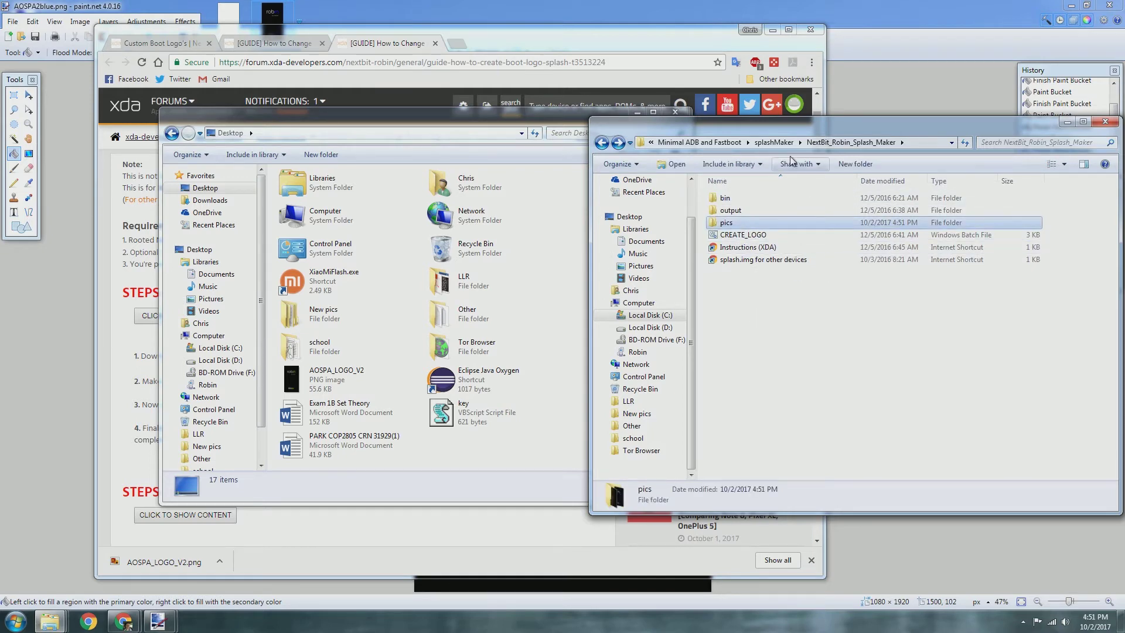
drag(701, 37, 685, 28)
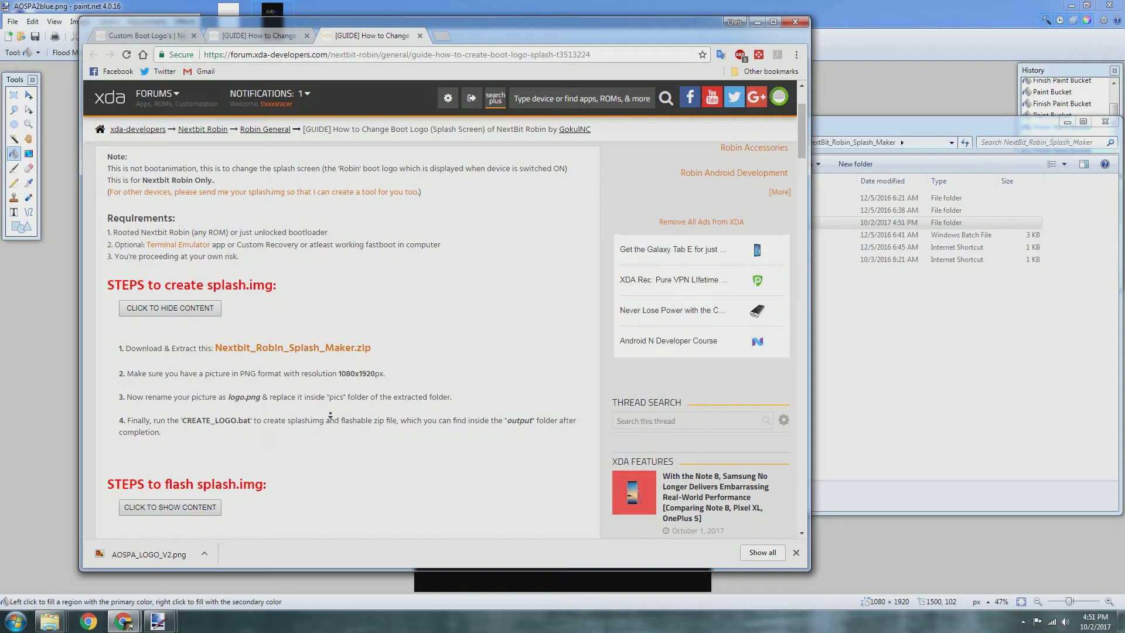
scroll(329, 416, down, 1)
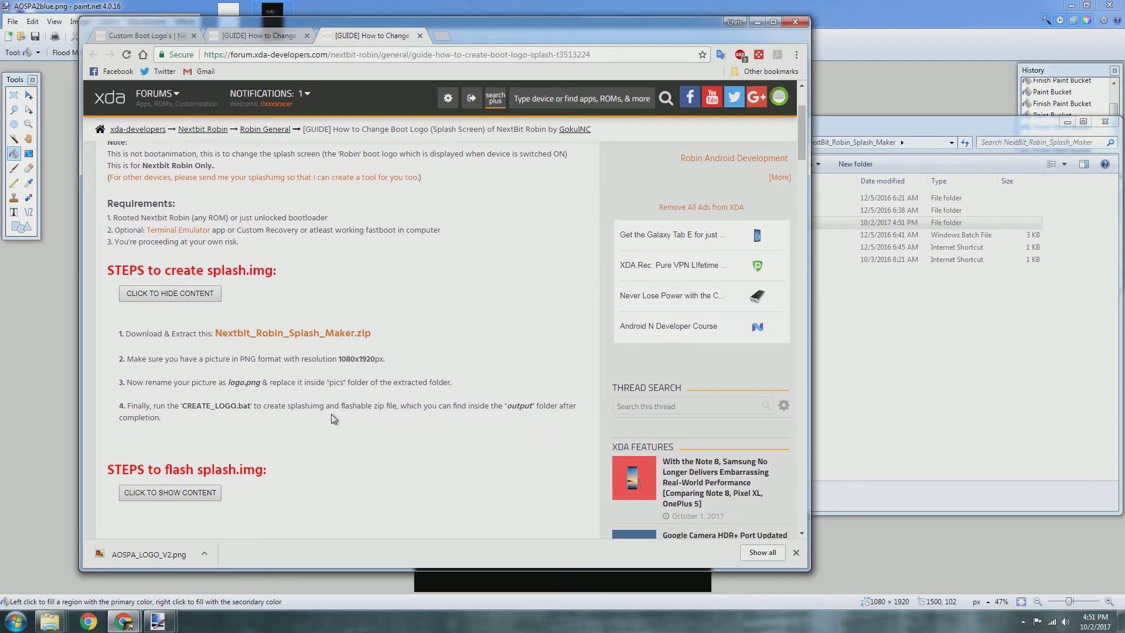
click(913, 325)
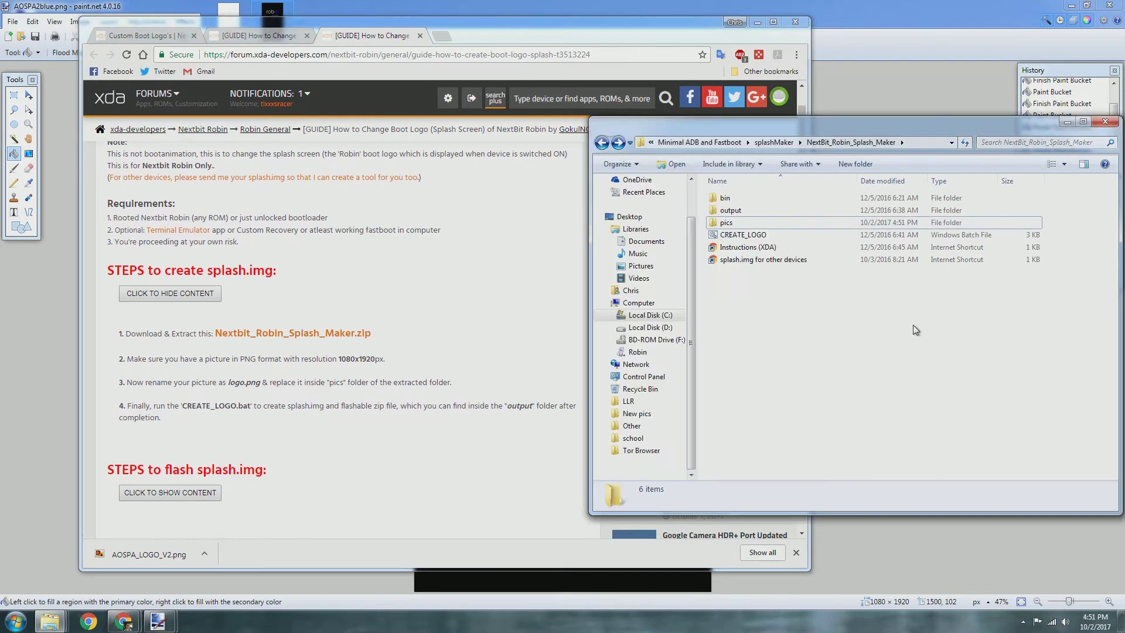
double_click(761, 236)
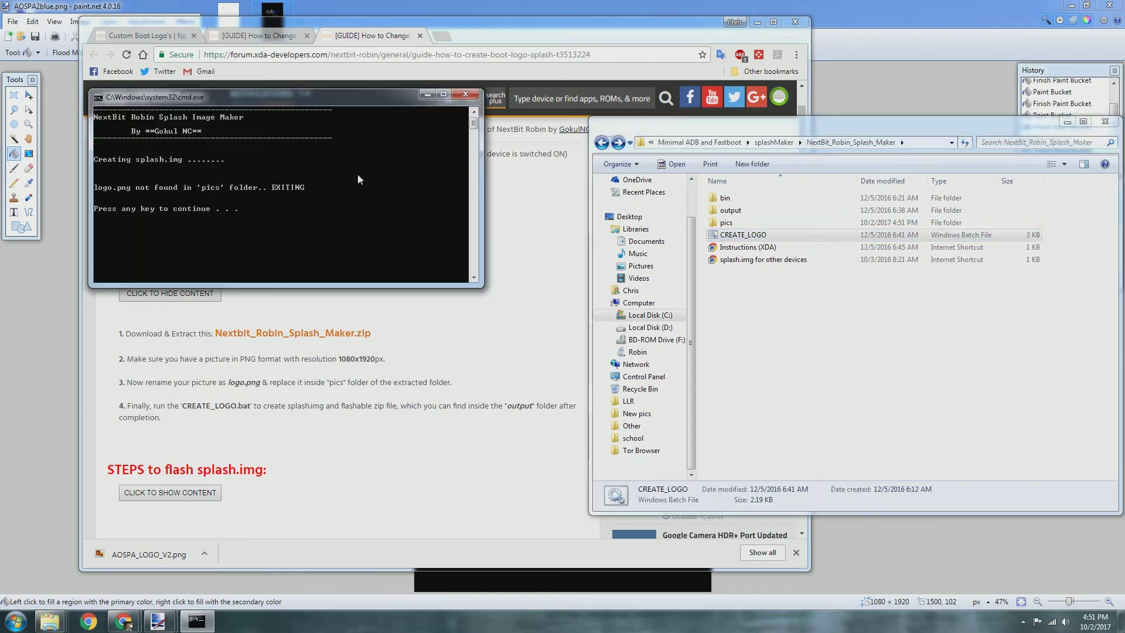
- Close the 'logo.png not found' console and reopen the pics folder to inspect logo2
drag(343, 102, 598, 189)
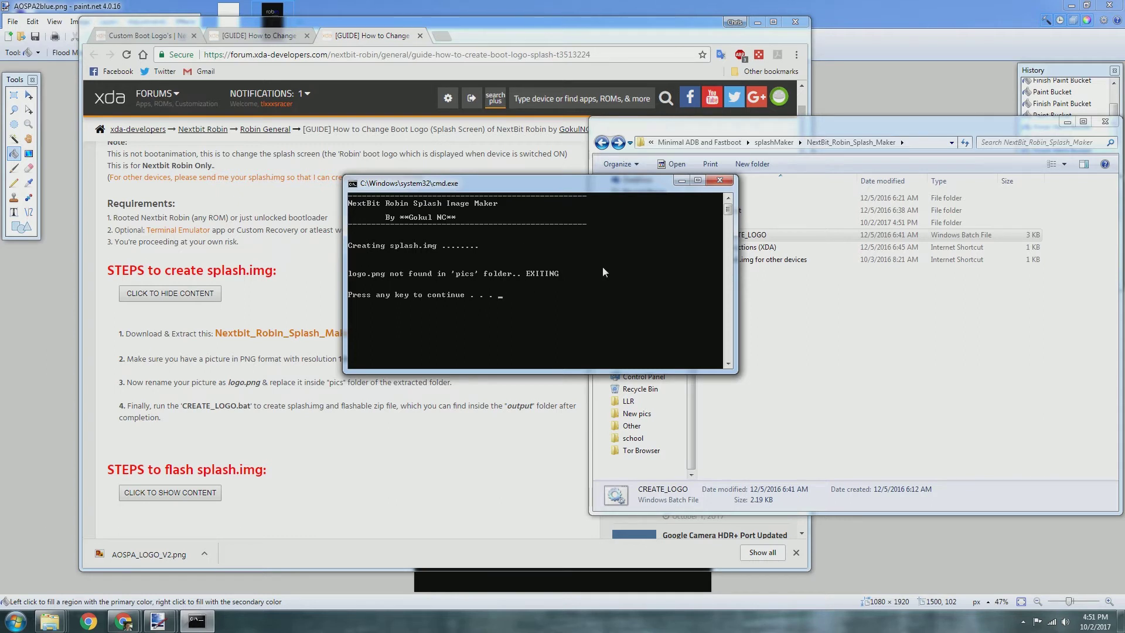
click(728, 185)
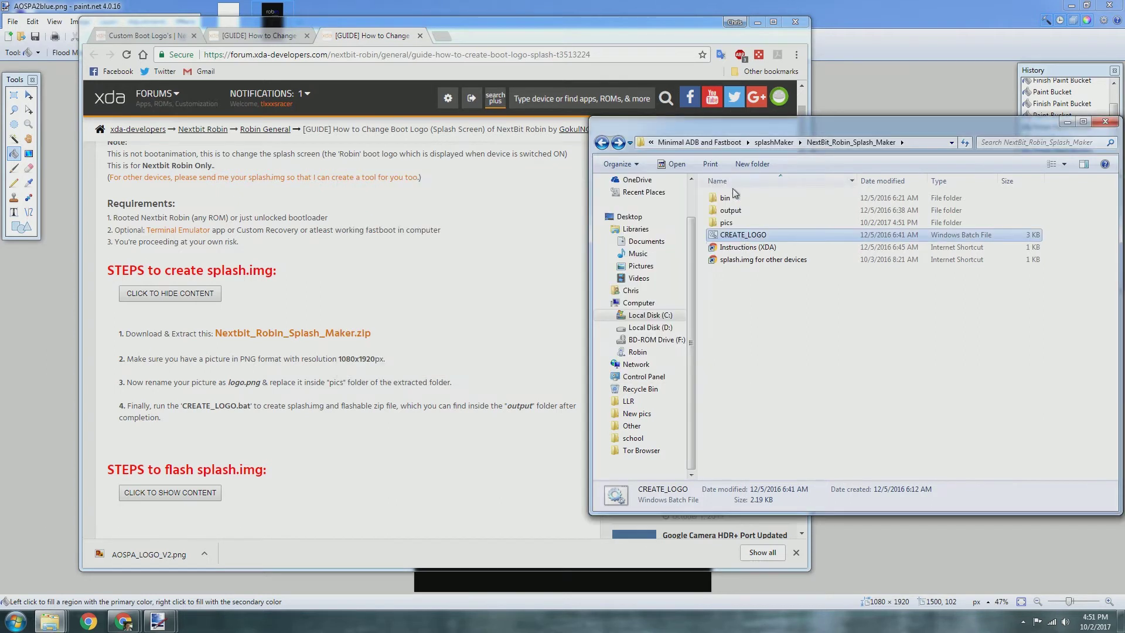
double_click(752, 219)
click(878, 242)
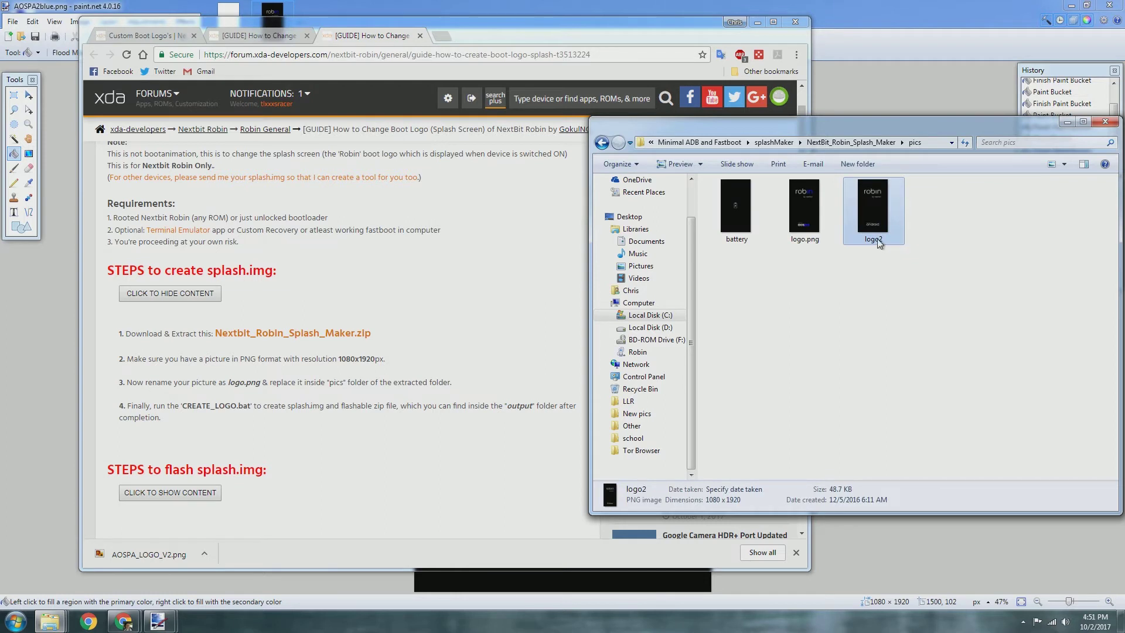
- Rename logo.png to logo to remove the doubled extension
click(817, 244)
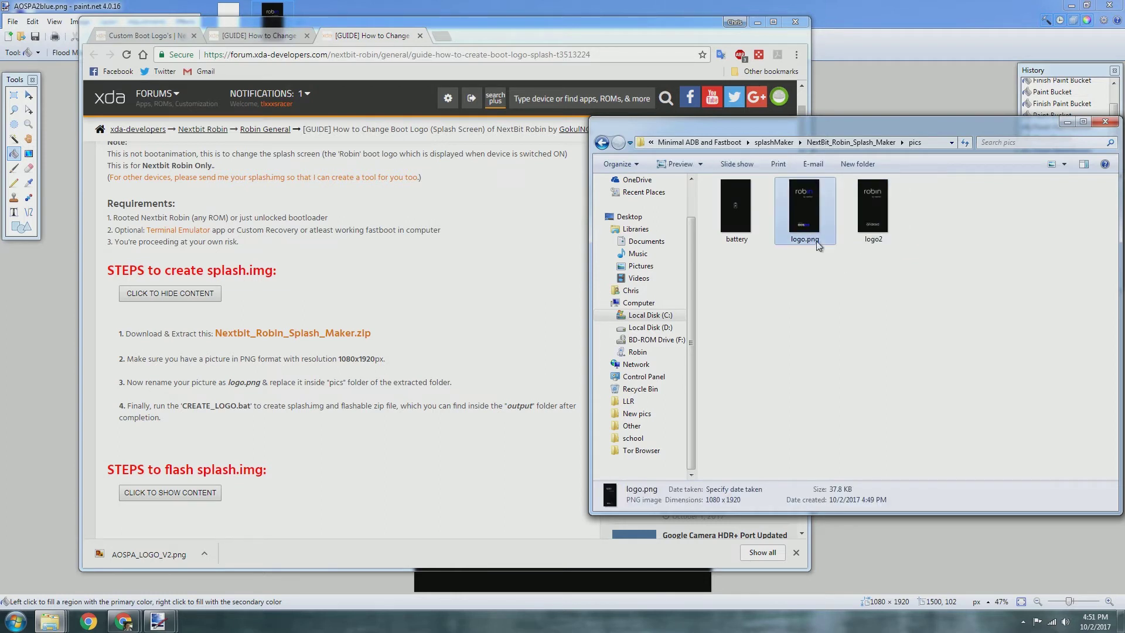
click(818, 245)
key(End)
key(BackSpace)
key(BackSpace)
key(BackSpace)
key(BackSpace)
click(843, 275)
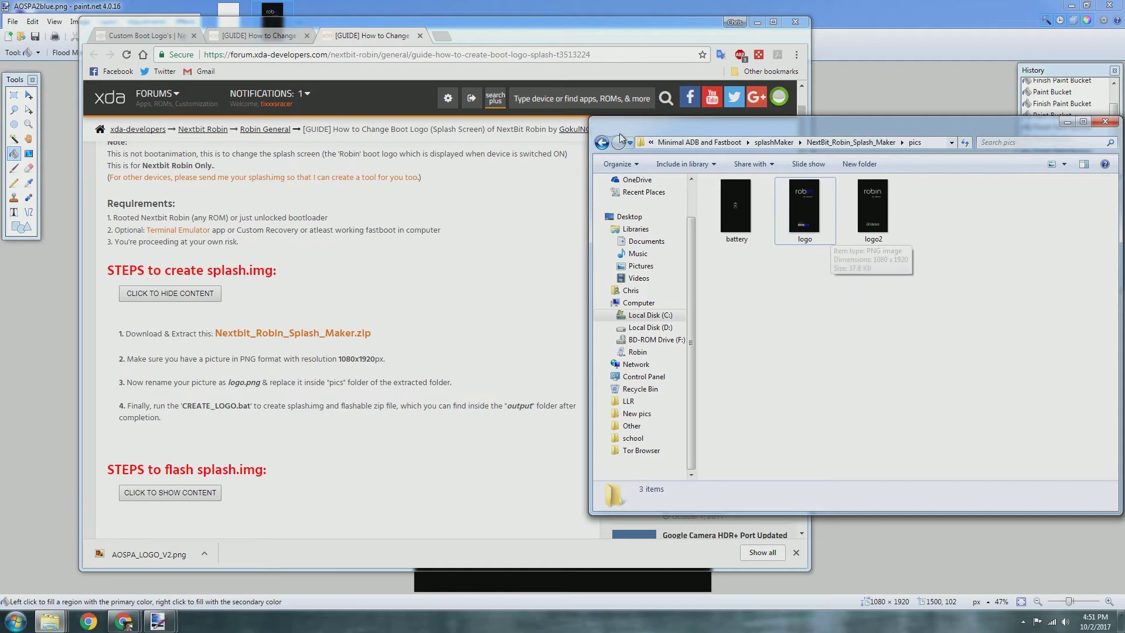
- Rerun CREATE_LOGO, answer y to create a flashable zip, and close the finished console
click(601, 143)
double_click(744, 235)
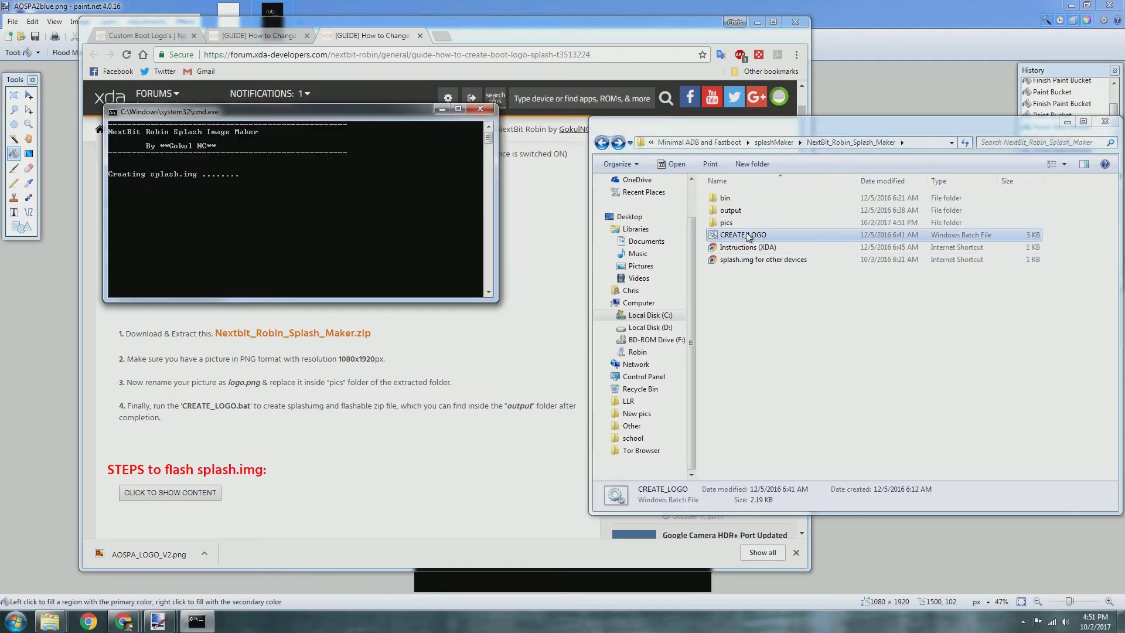
drag(325, 117, 616, 164)
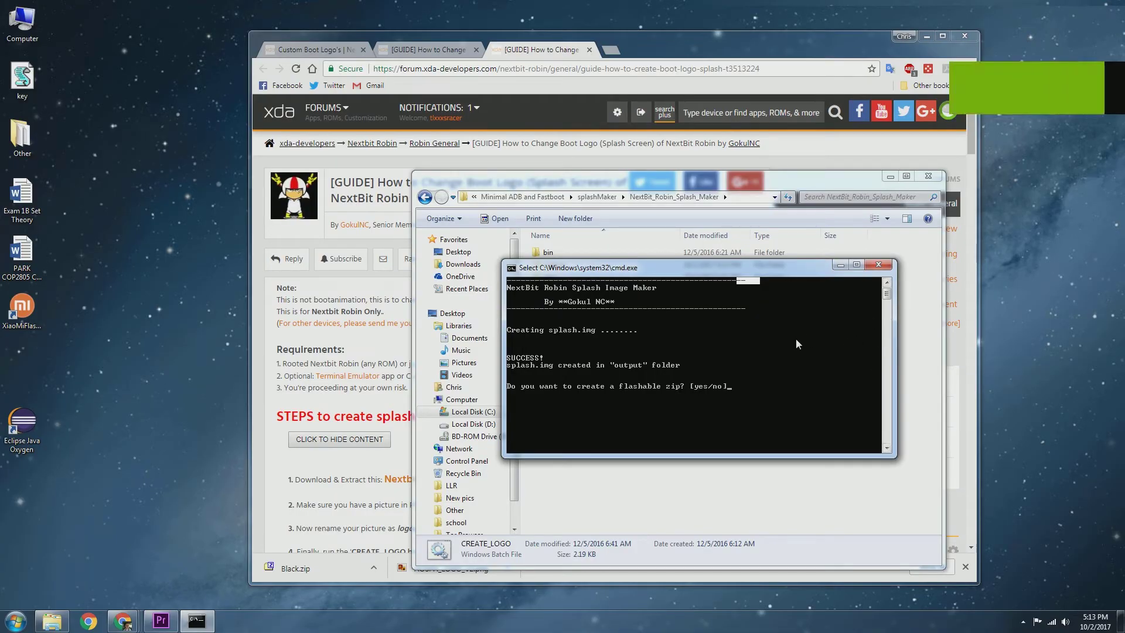
drag(796, 264, 831, 307)
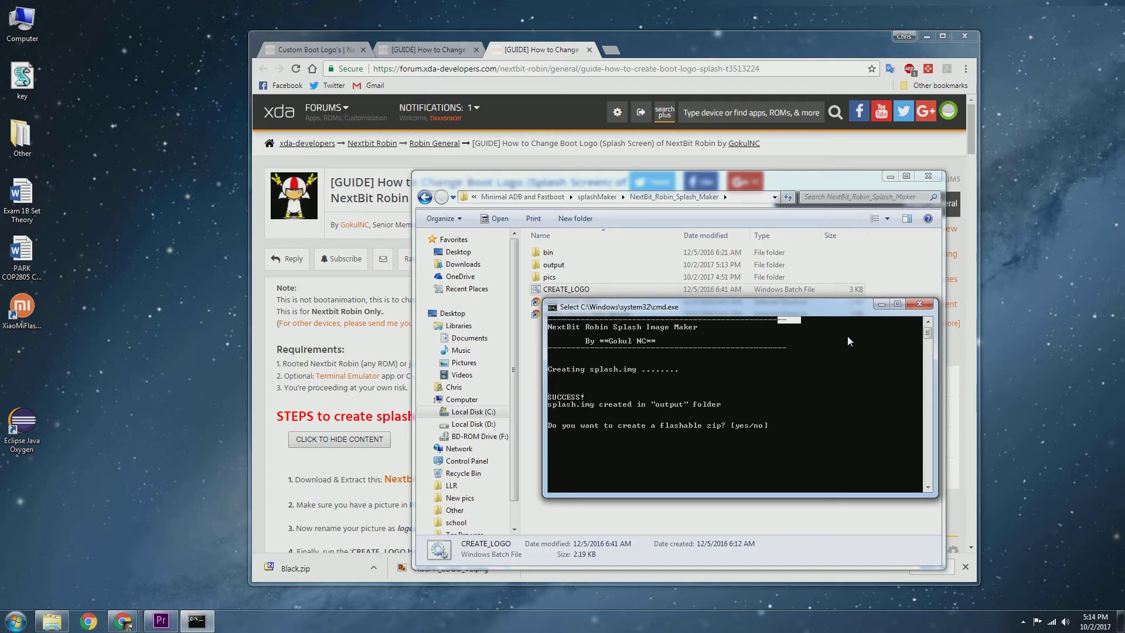
drag(844, 312, 833, 308)
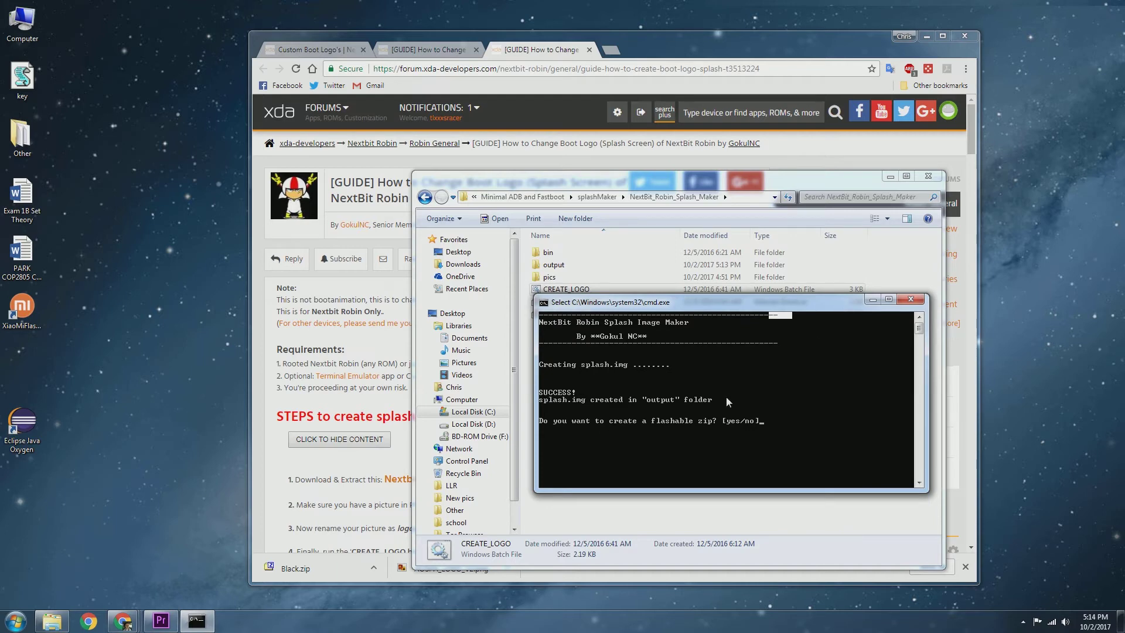
key(Escape)
text(y)
key(Return)
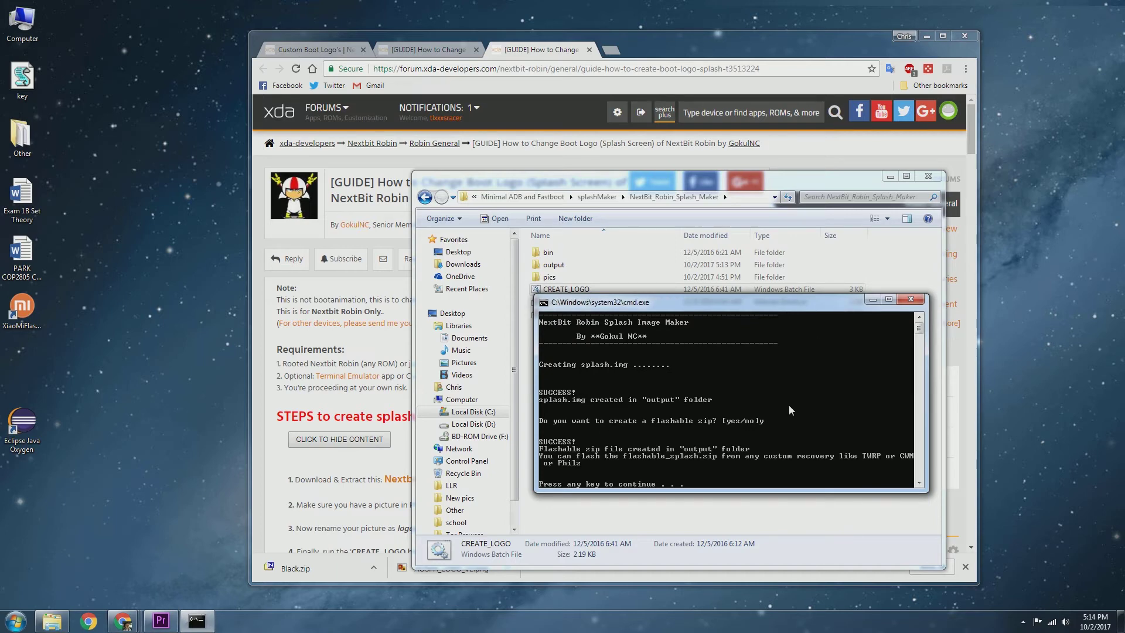
drag(752, 301, 761, 246)
scroll(711, 371, down, 1)
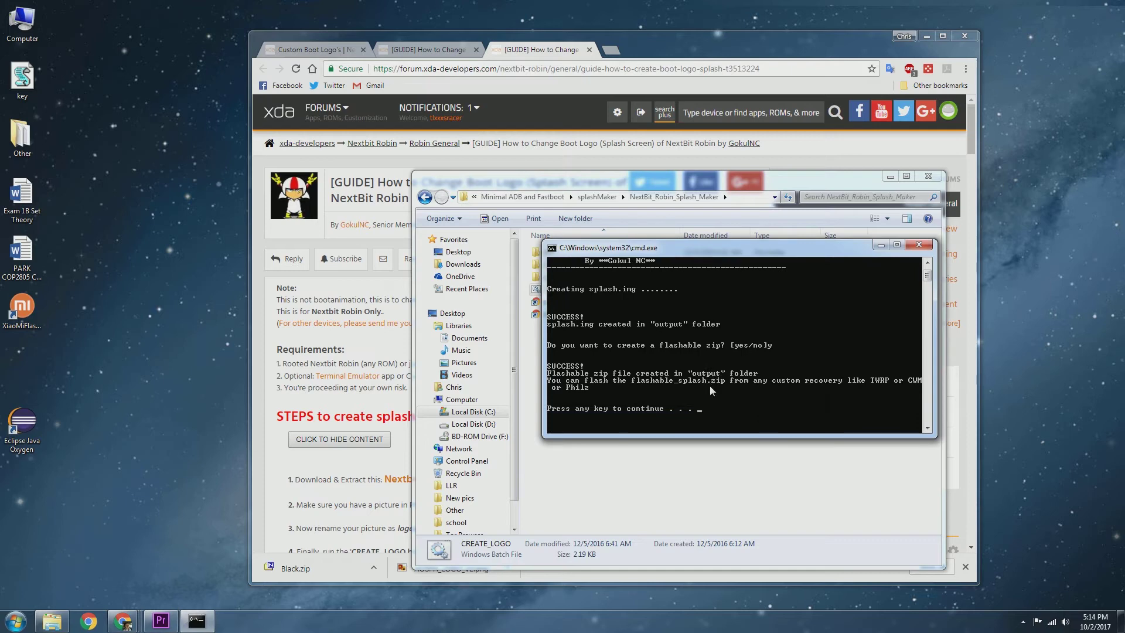
click(931, 243)
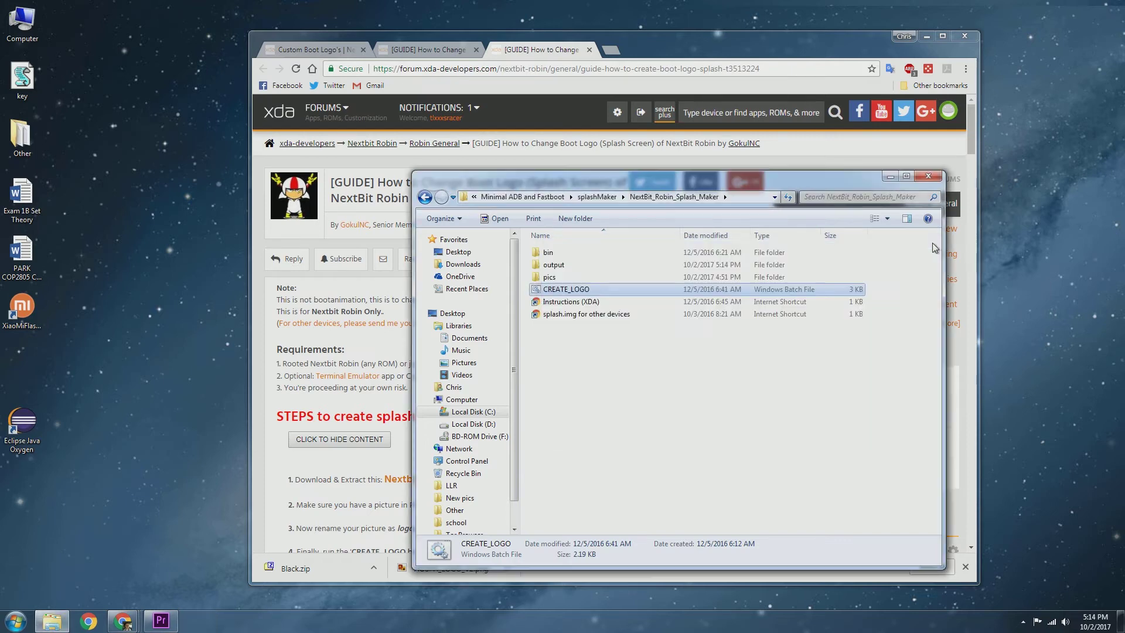
double_click(593, 267)
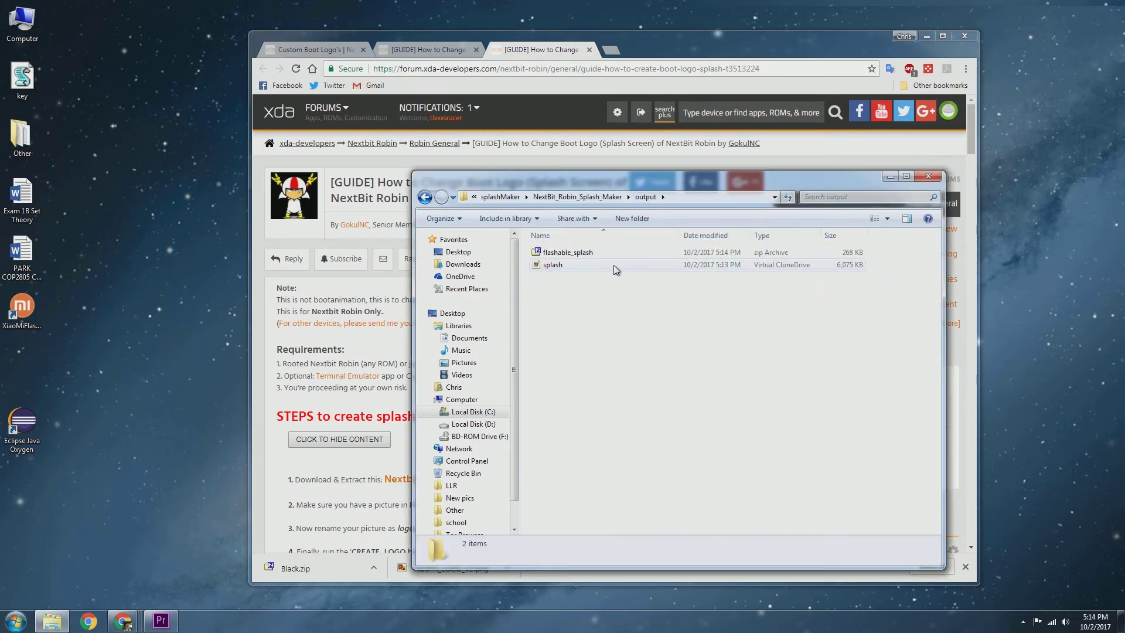
click(579, 253)
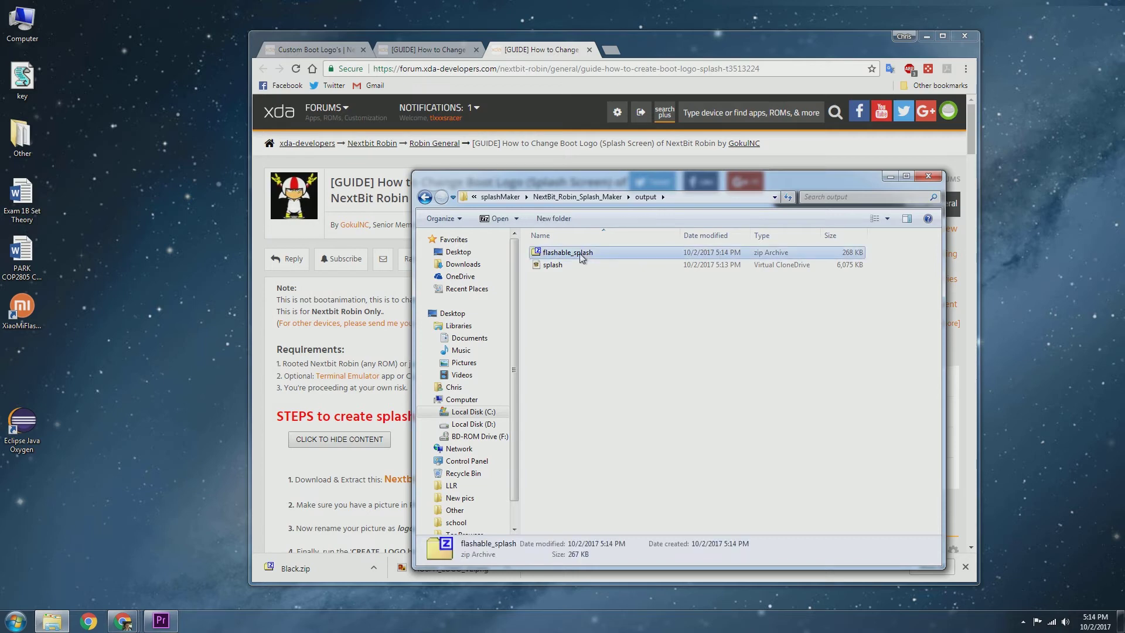
click(592, 286)
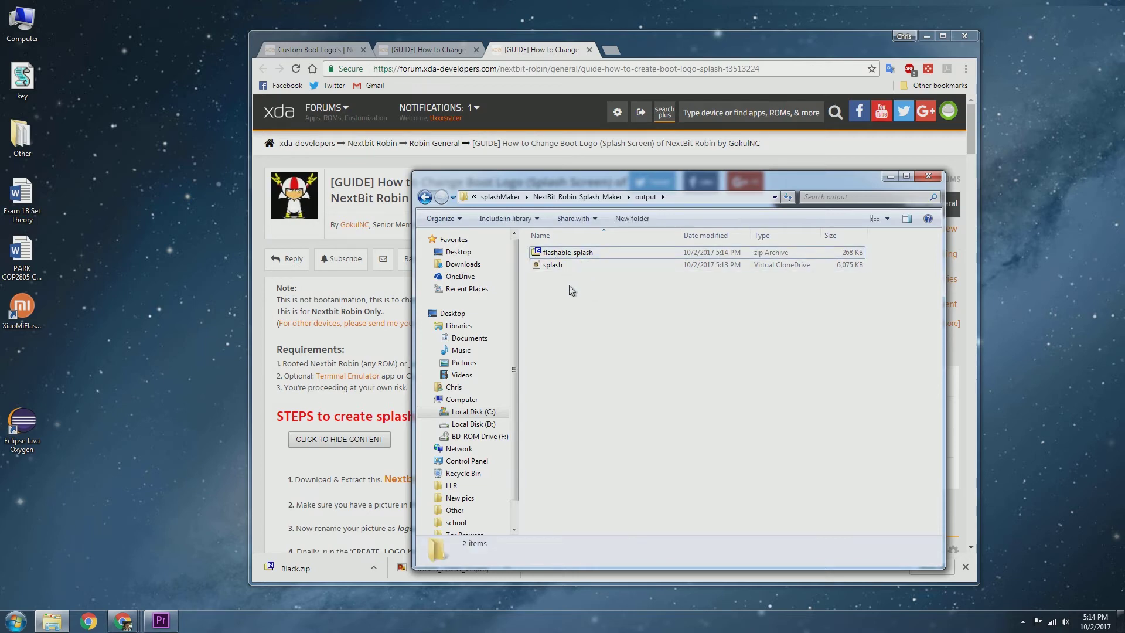
click(572, 267)
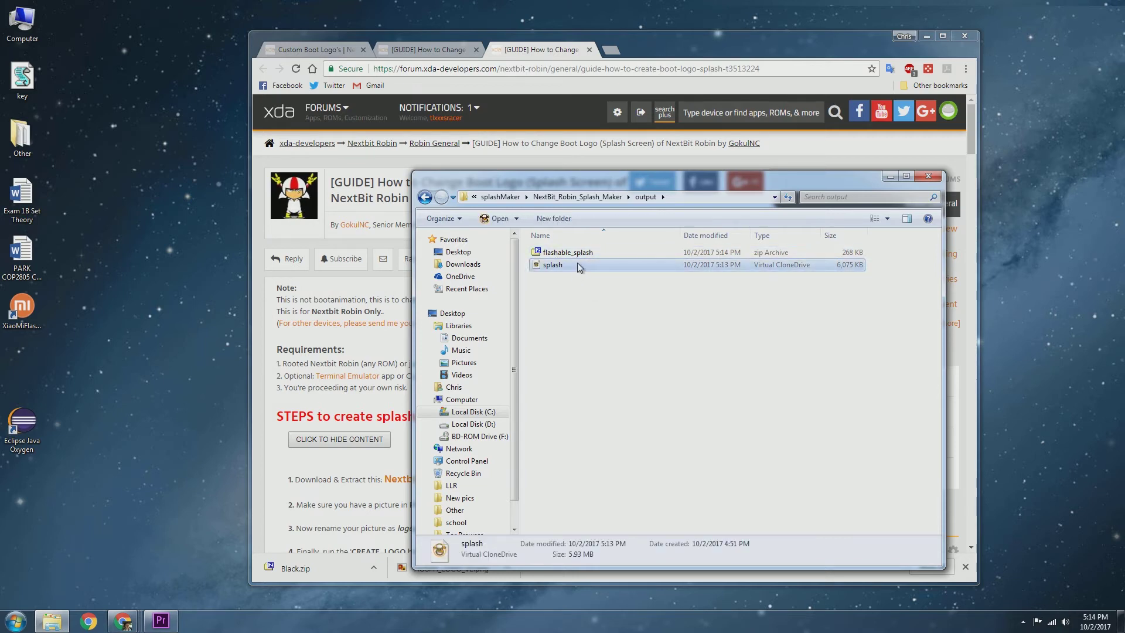
click(621, 304)
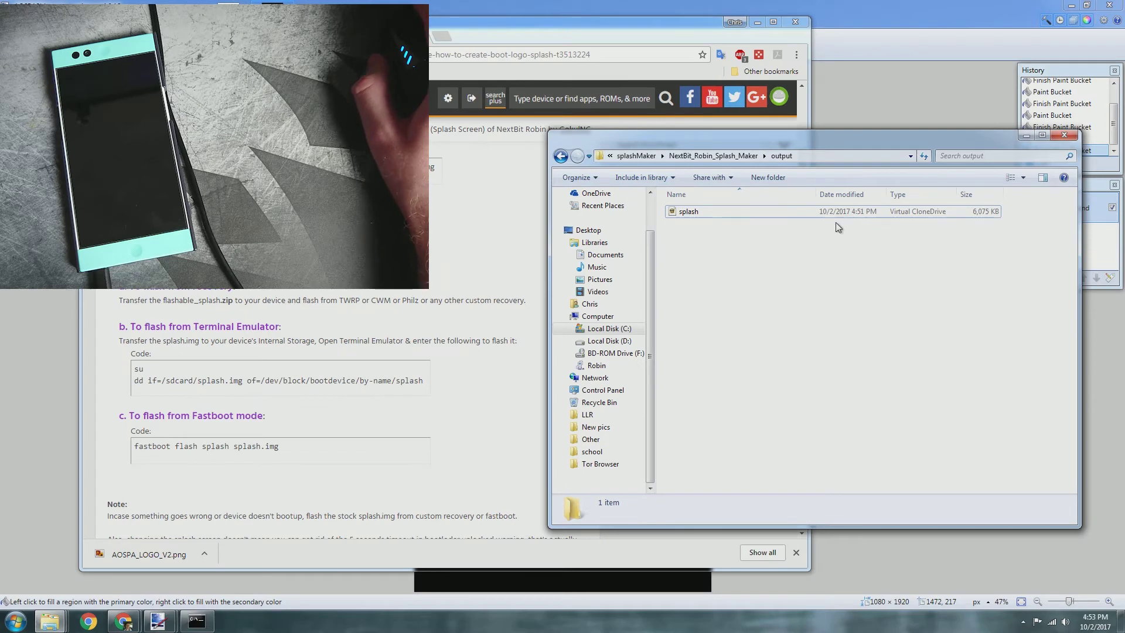
click(704, 212)
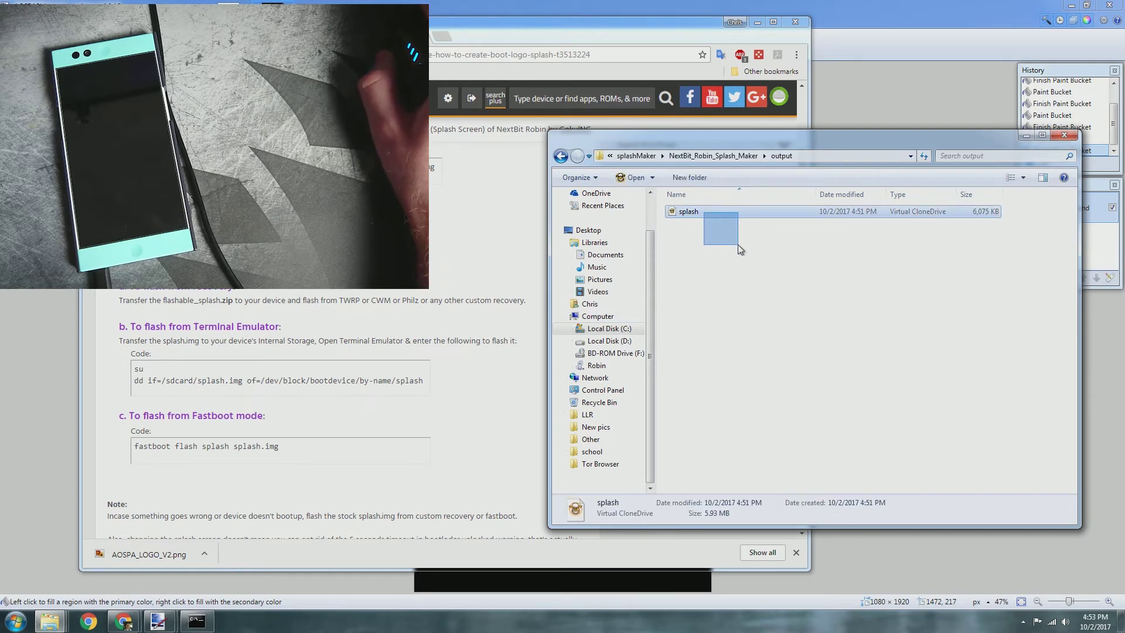
click(711, 223)
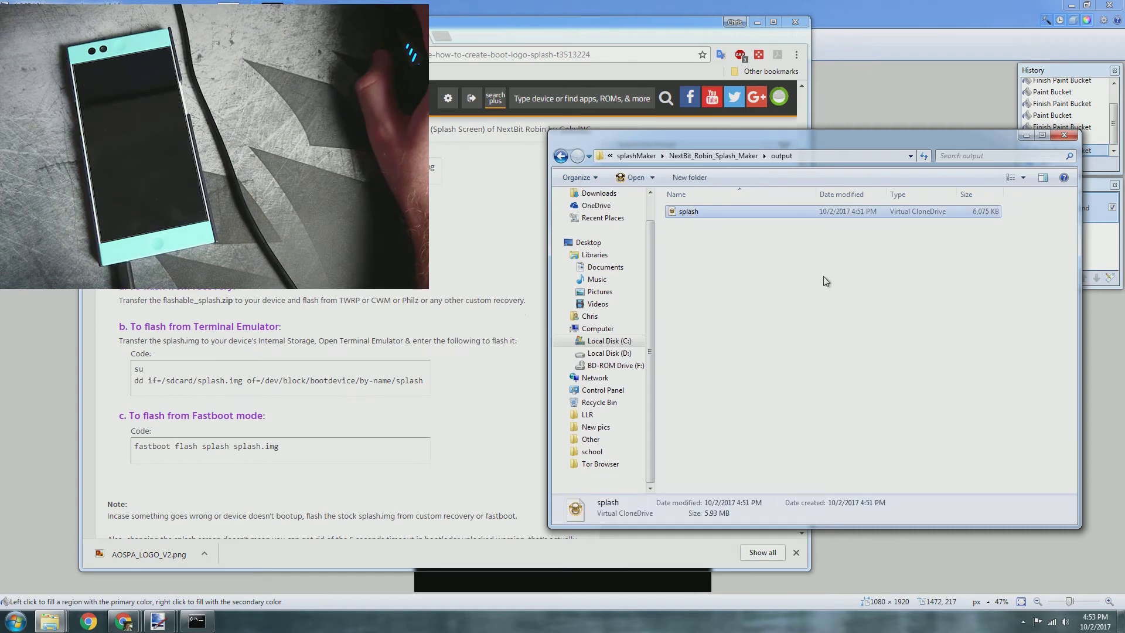
click(698, 211)
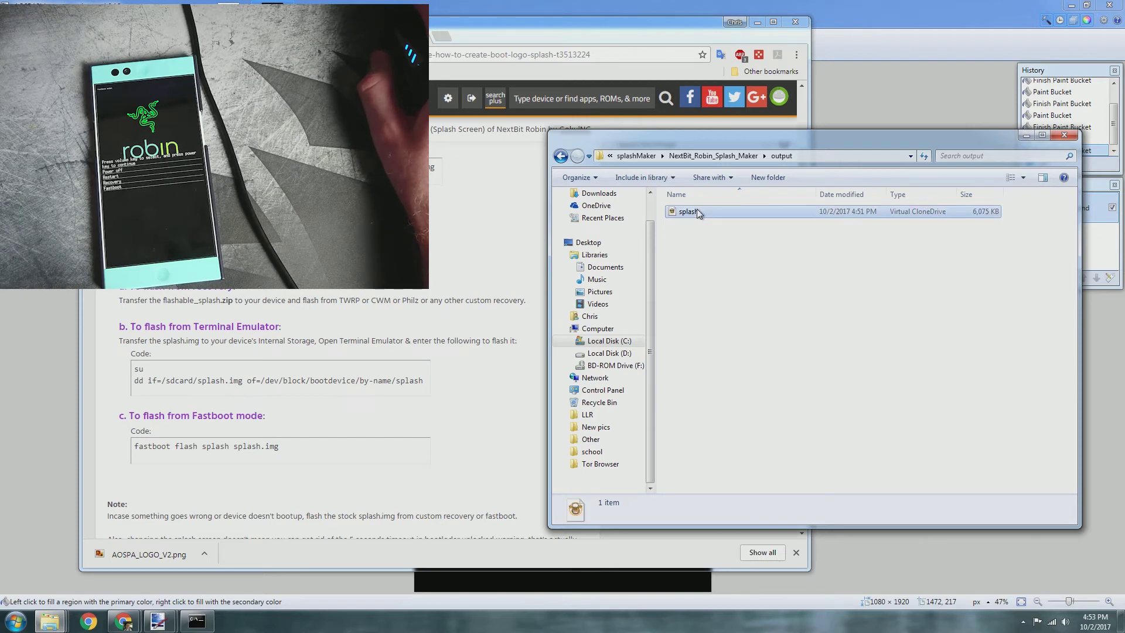
- Go up to the Minimal ADB and Fastboot folder and paste splash.img there
click(561, 156)
click(560, 156)
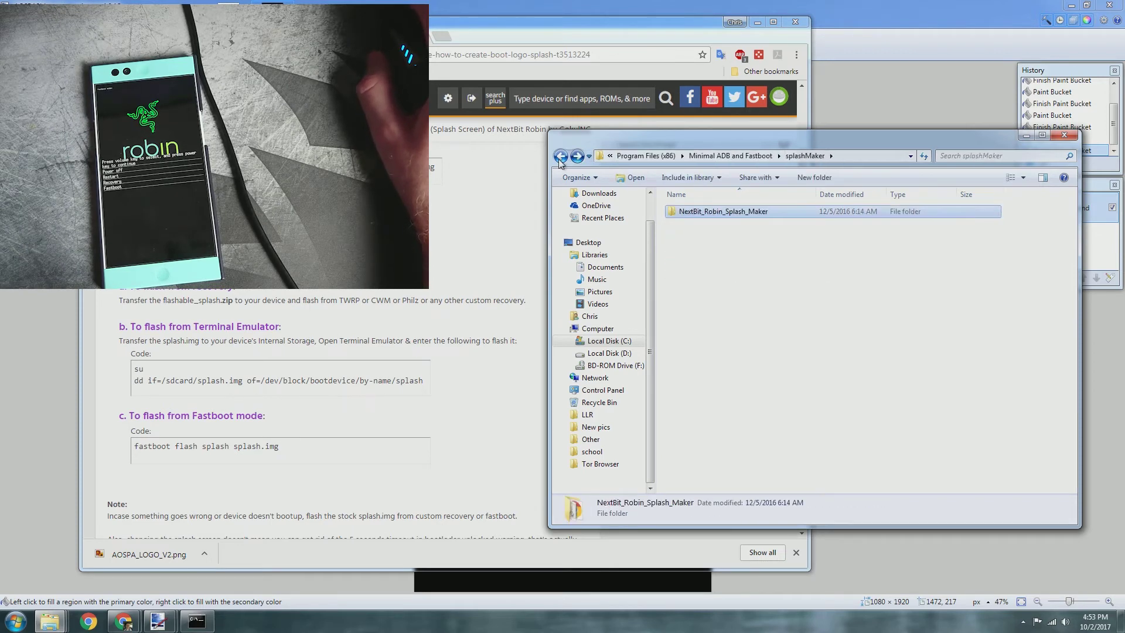
click(740, 285)
key(alt+Up)
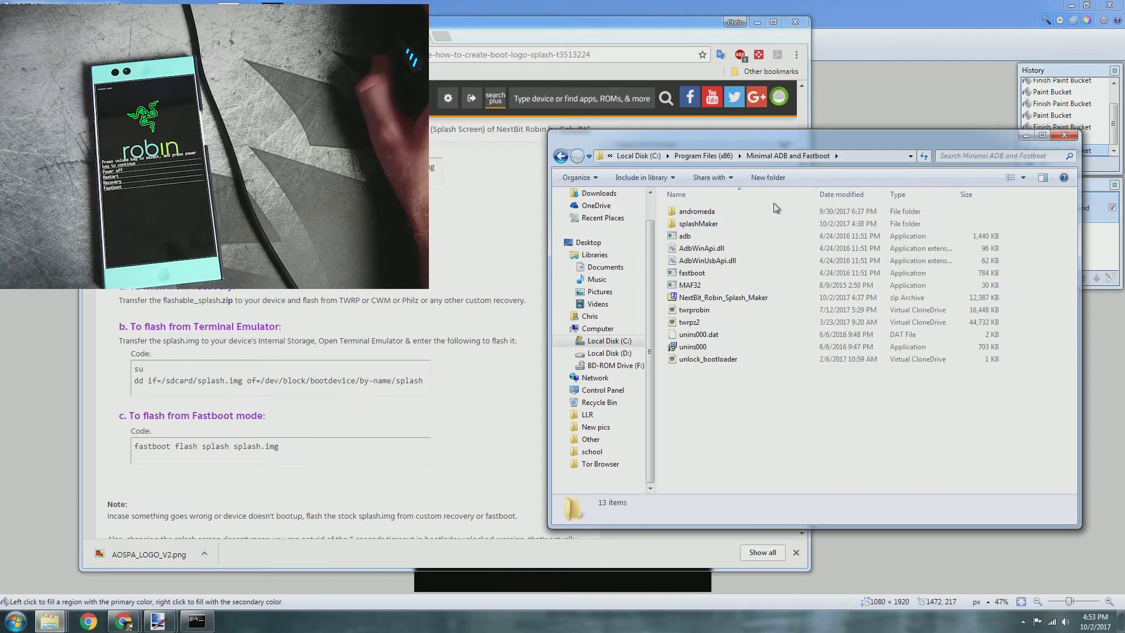
key(ctrl+v)
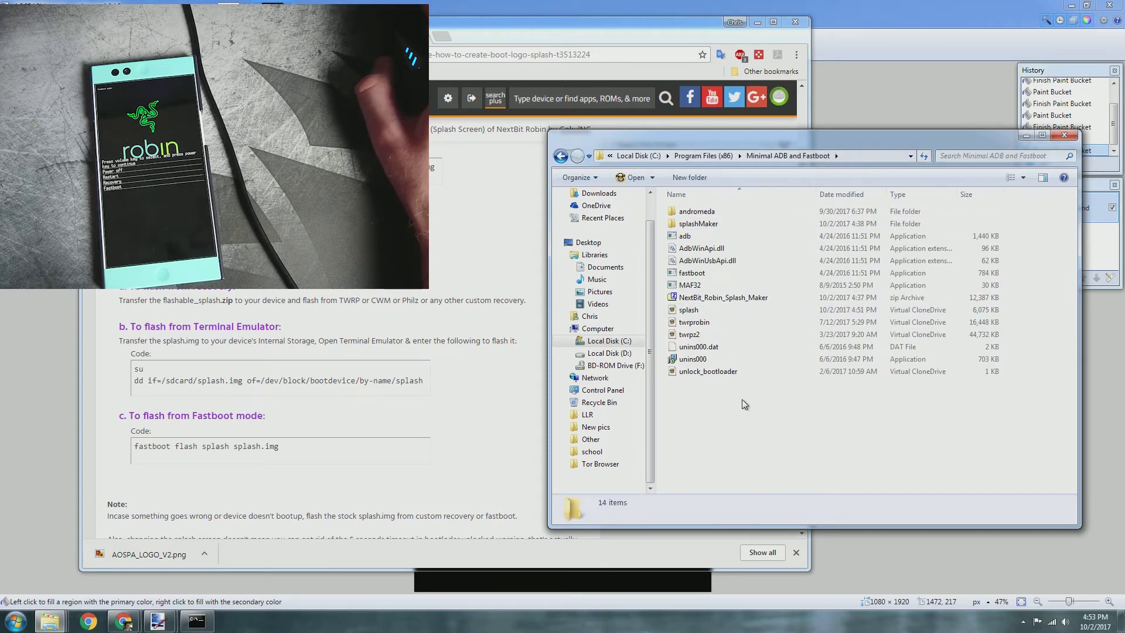
click(742, 404)
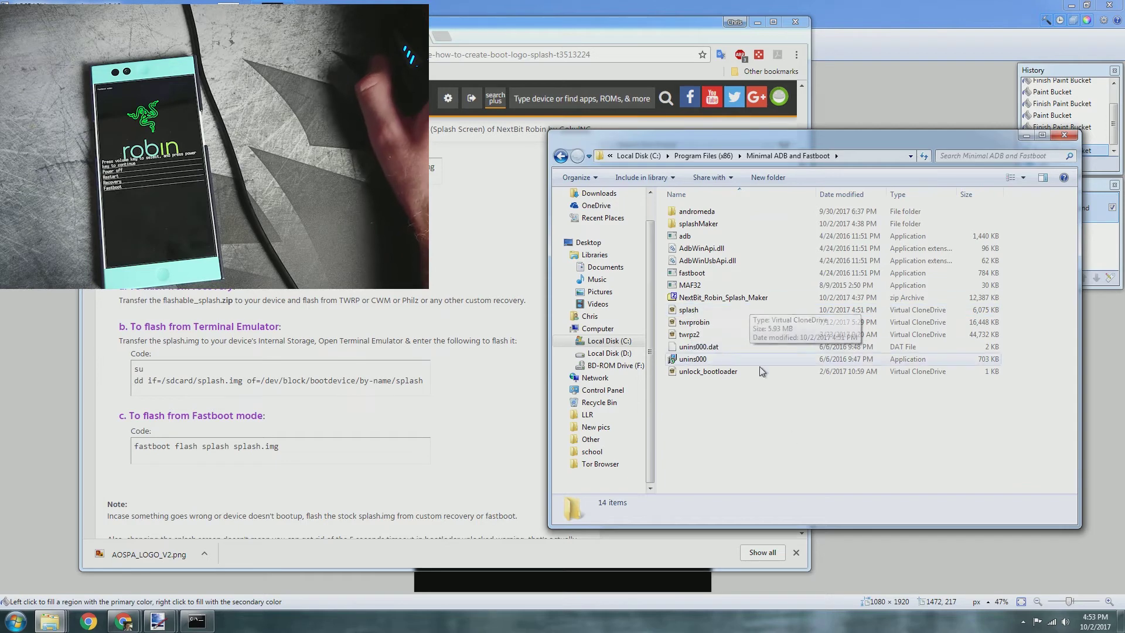
- Open a command window in the fastboot folder and run 'fastboot devices' to detect the phone
right_click(745, 410)
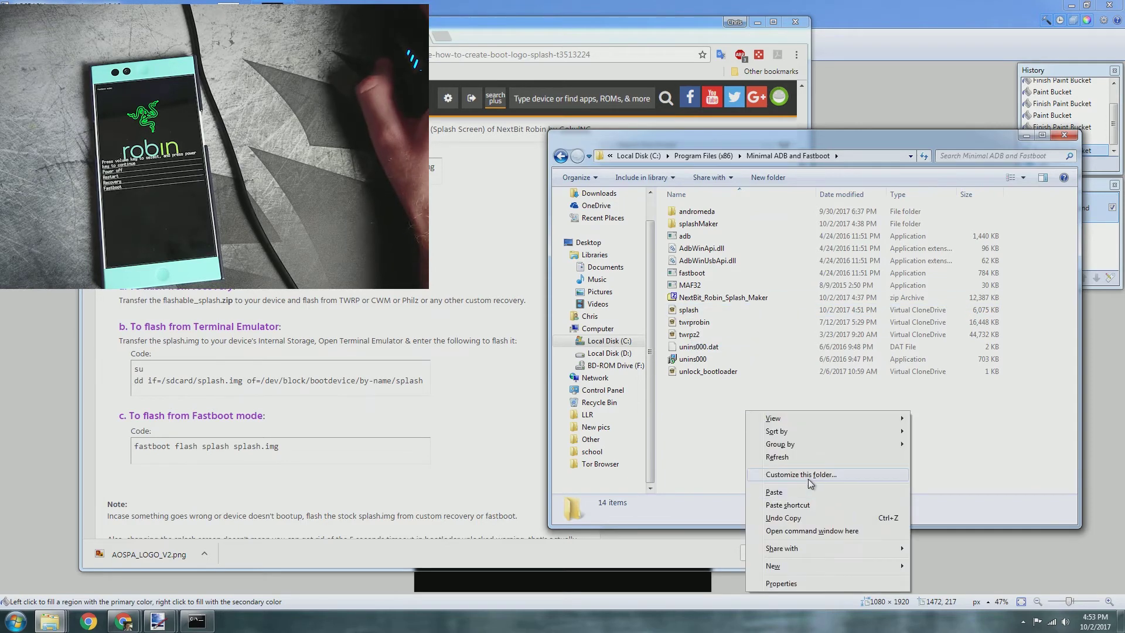
click(811, 530)
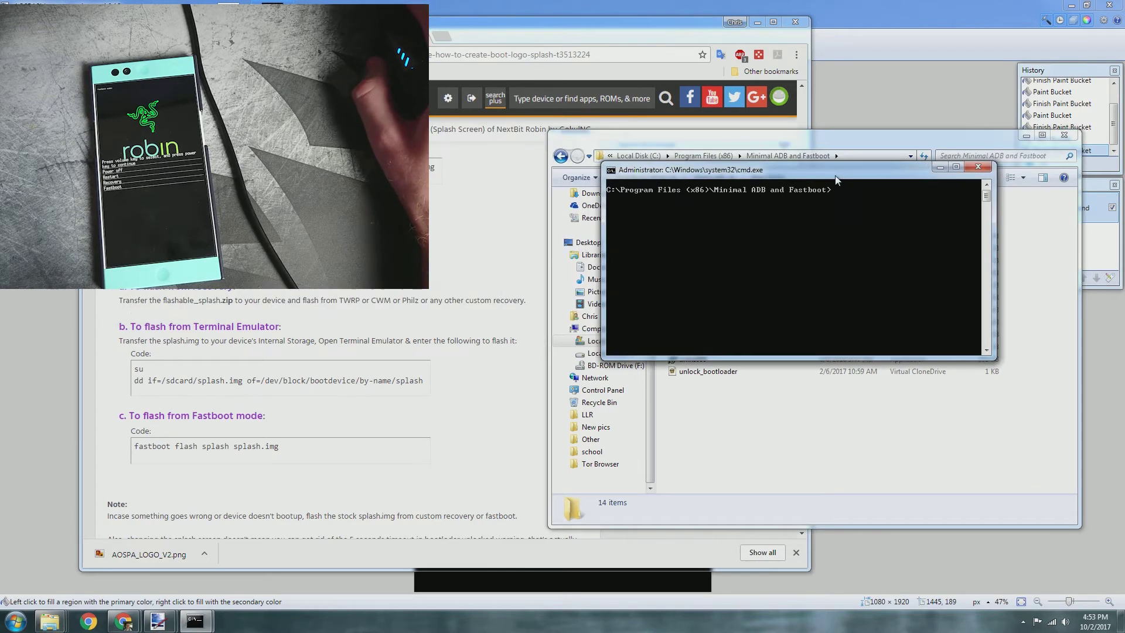
drag(836, 179, 908, 226)
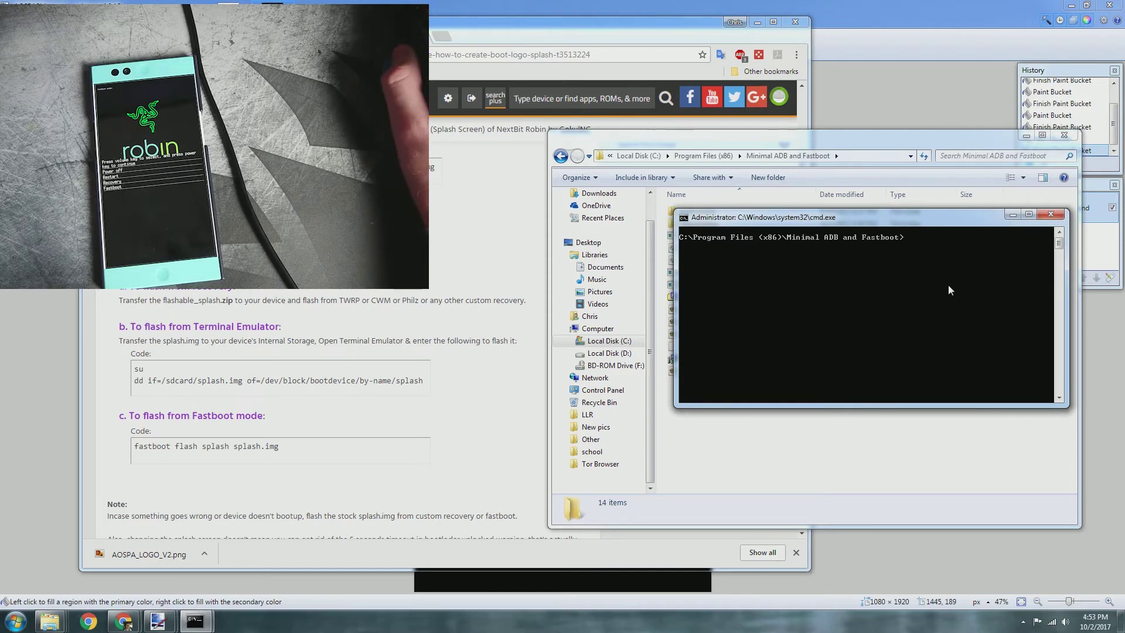
text(f)
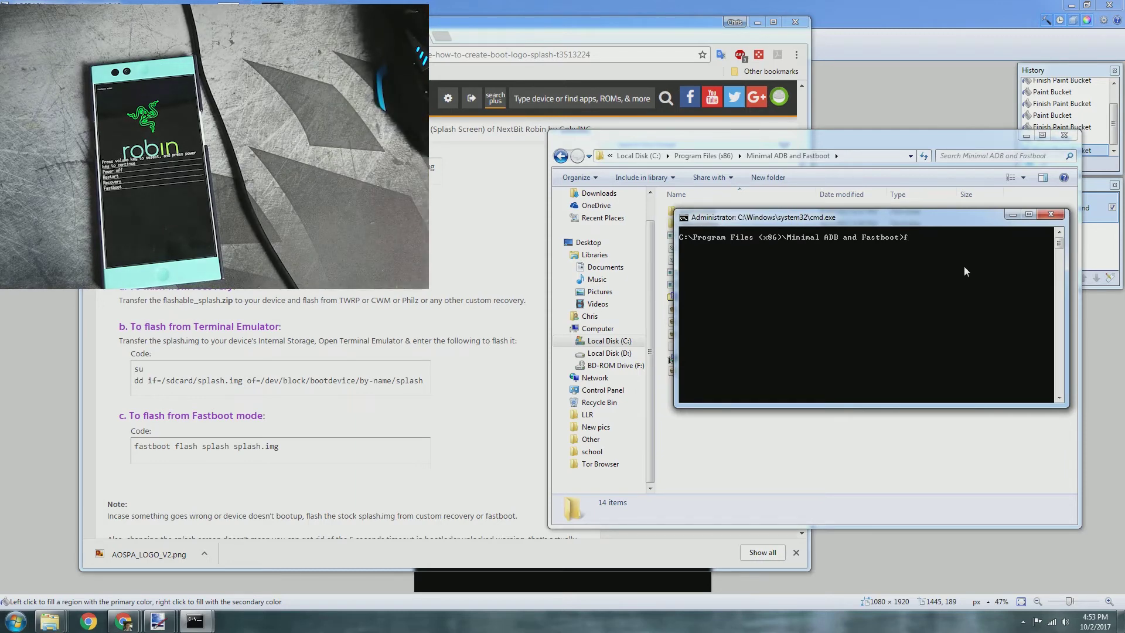
text(astboot devices)
key(Return)
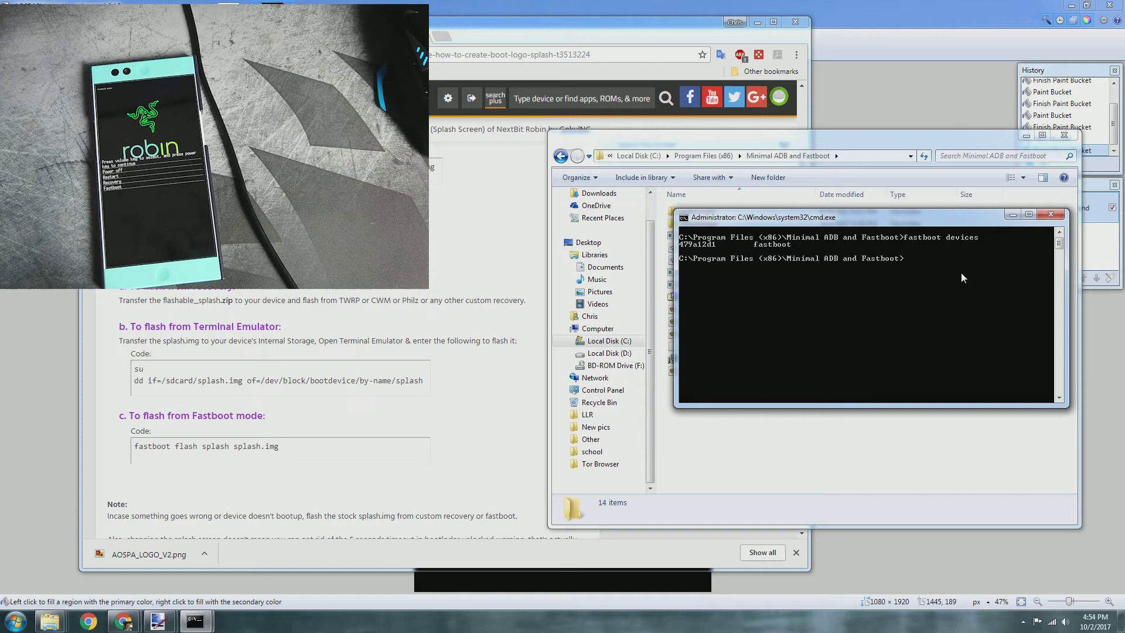
- Run 'fastboot flash splash splash.img' to flash the new boot logo
text(fastboot flash splash splash.img)
key(Return)
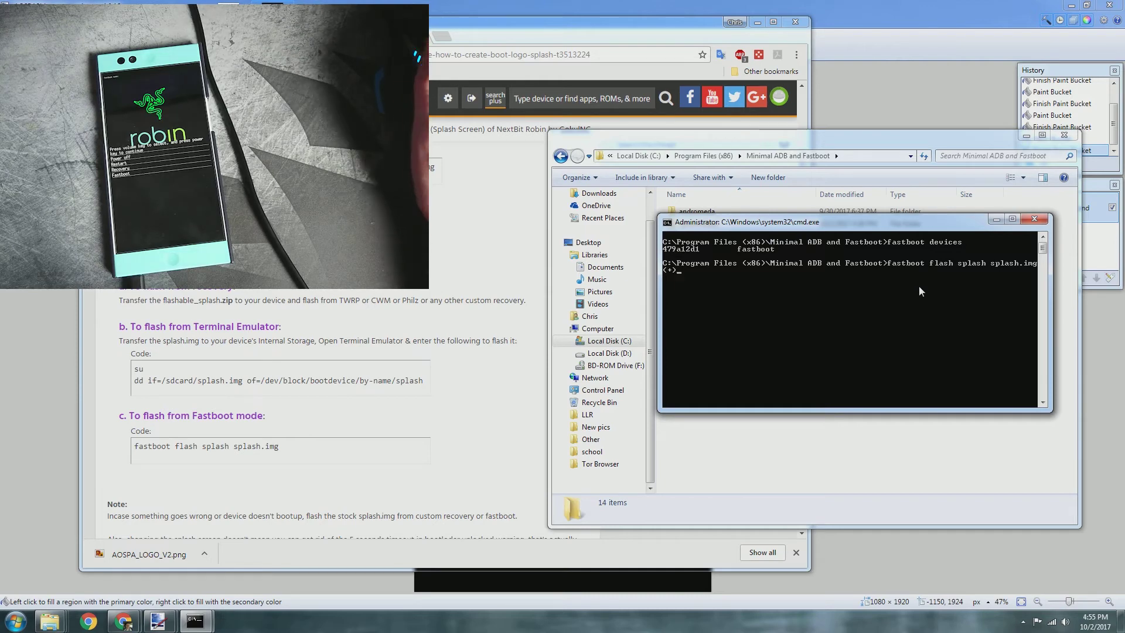
click(680, 270)
- Run 'fastboot flash splash splash.img' until splash is sent and written OKAY in 0.228s
right_click(697, 266)
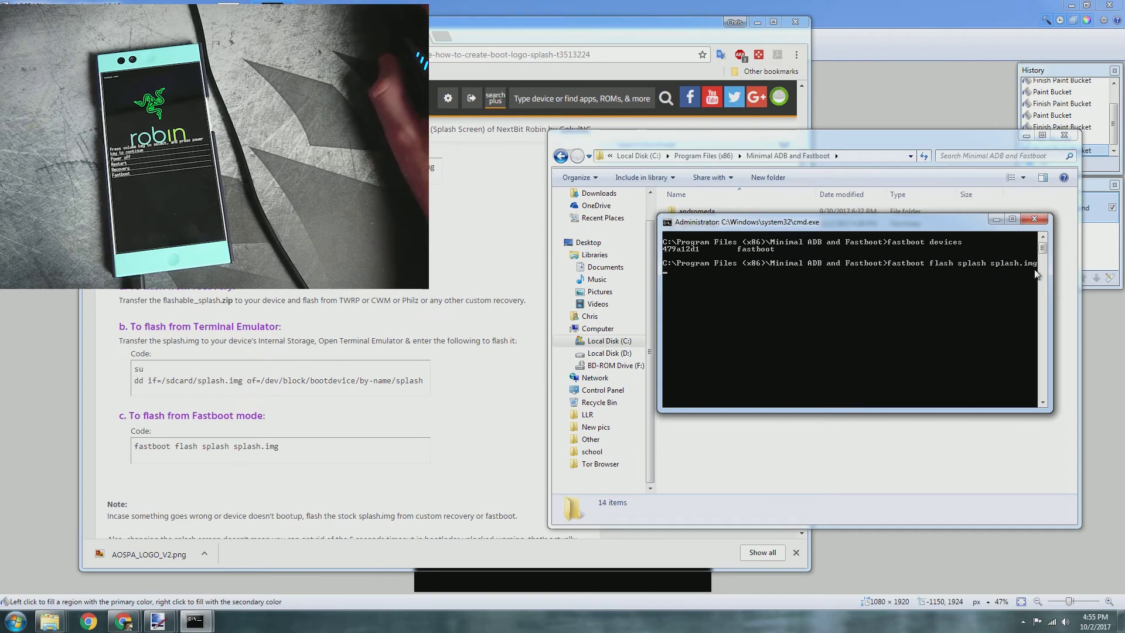
click(674, 271)
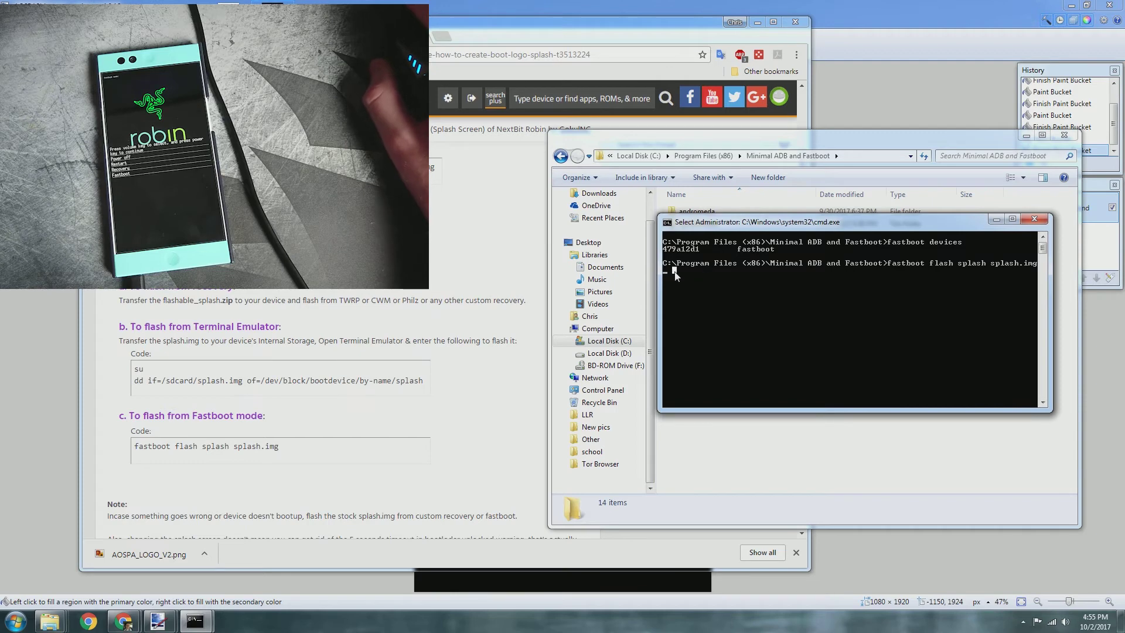
right_click(693, 269)
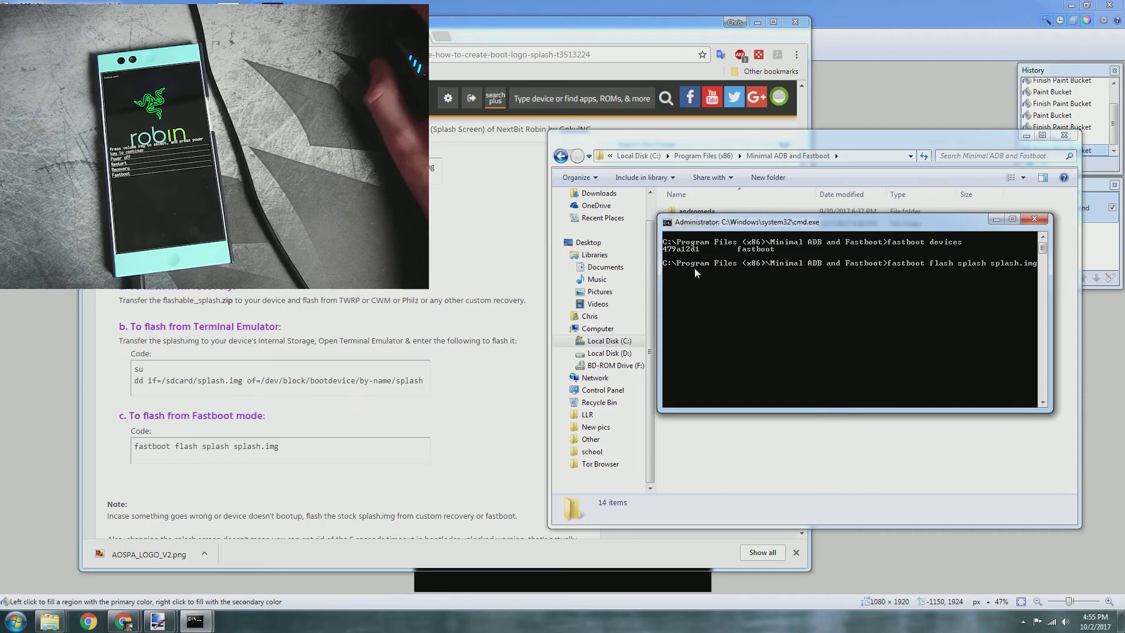
key(Return)
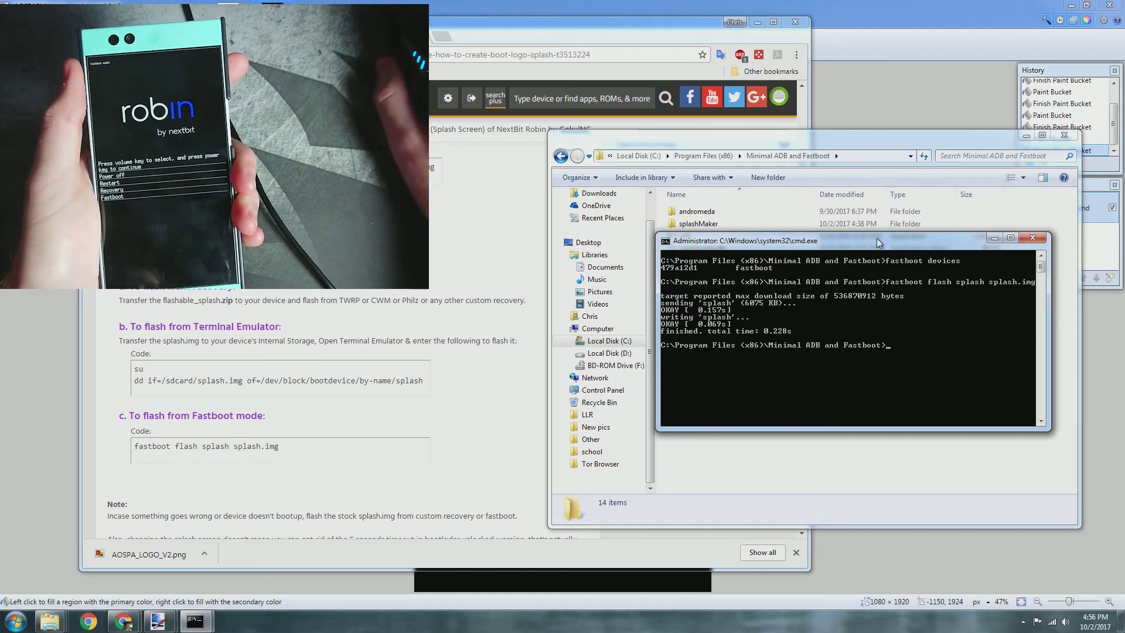
mouse_move(879, 242)
mouse_down()
mouse_move(892, 234)
mouse_move(871, 241)
mouse_up()
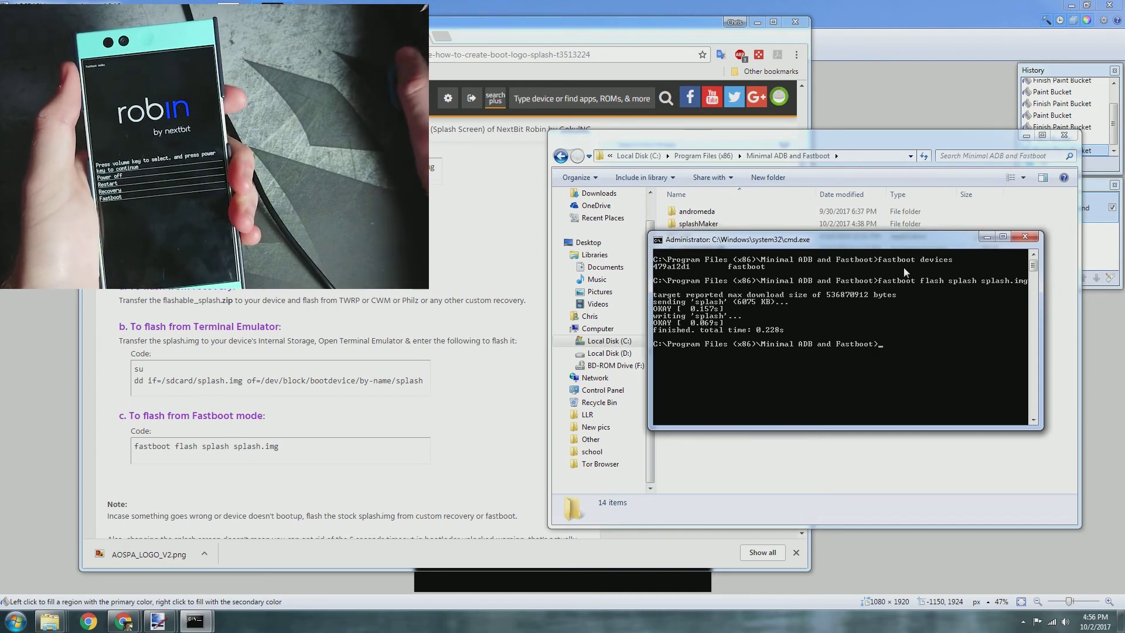